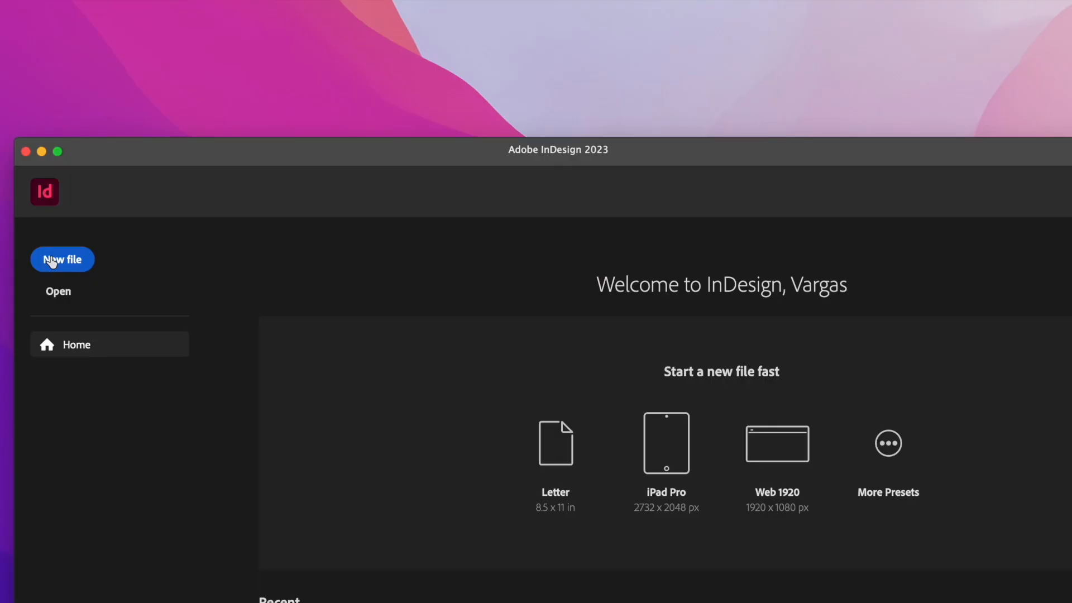
Step: Start a new print document from the Letter - Half preset
{"action": "left_click", "coordinate": [51, 262]}
{"action": "left_click_drag", "start_coordinate": [638, 139], "coordinate": [428, 24]}
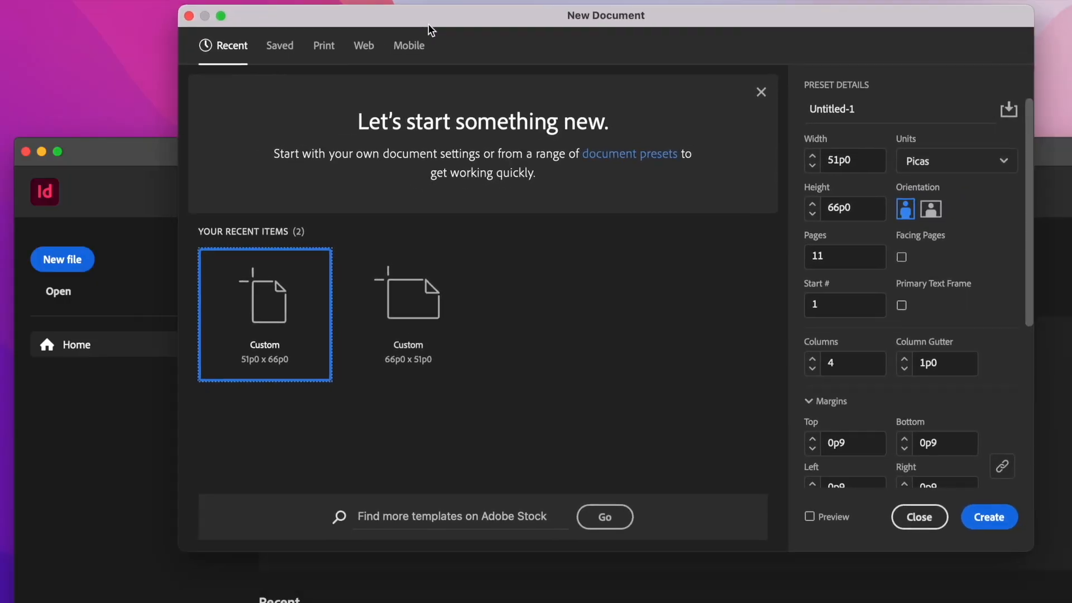
{"action": "left_click", "coordinate": [981, 162]}
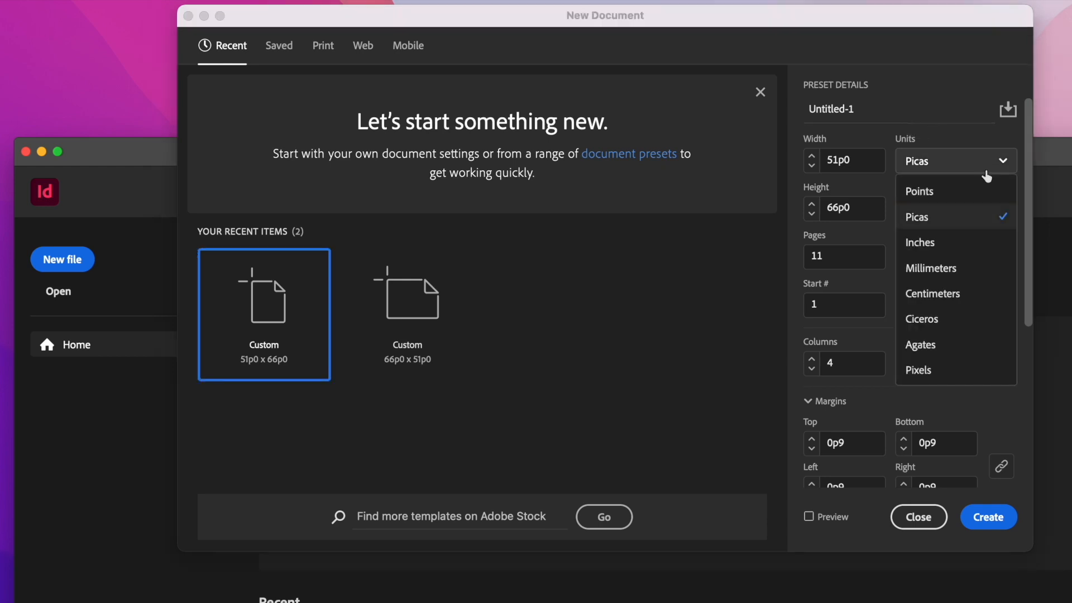
{"action": "left_click", "coordinate": [1006, 243]}
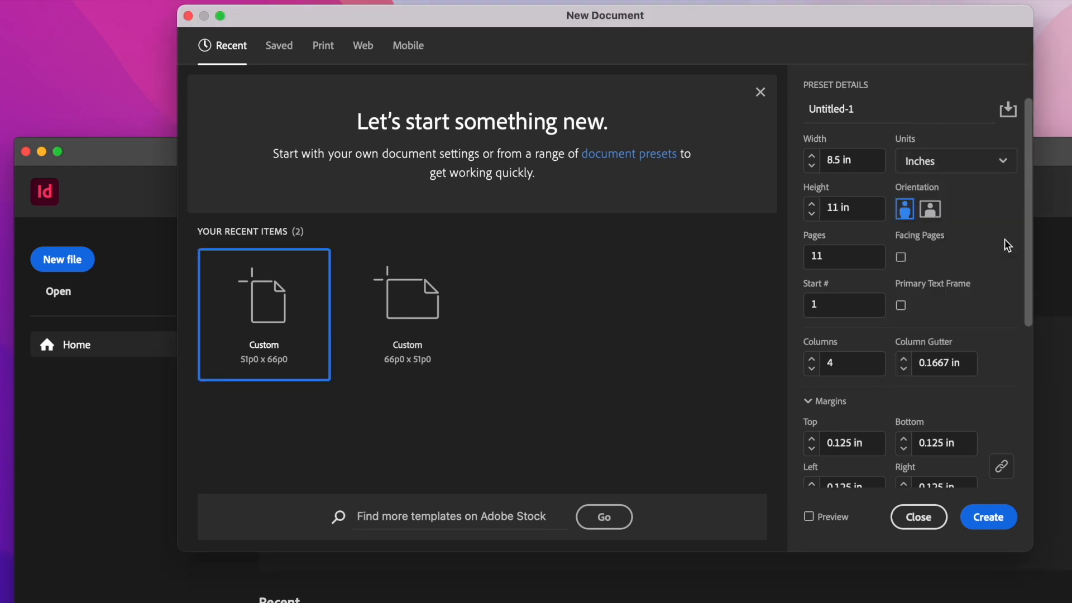
{"action": "left_click", "coordinate": [323, 47]}
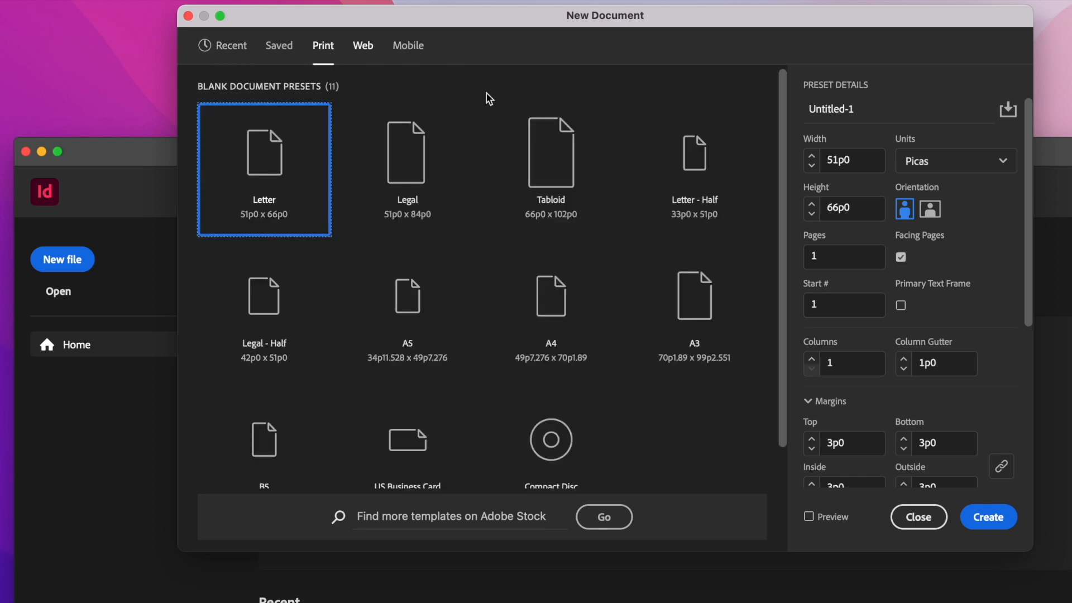
{"action": "left_click", "coordinate": [708, 160]}
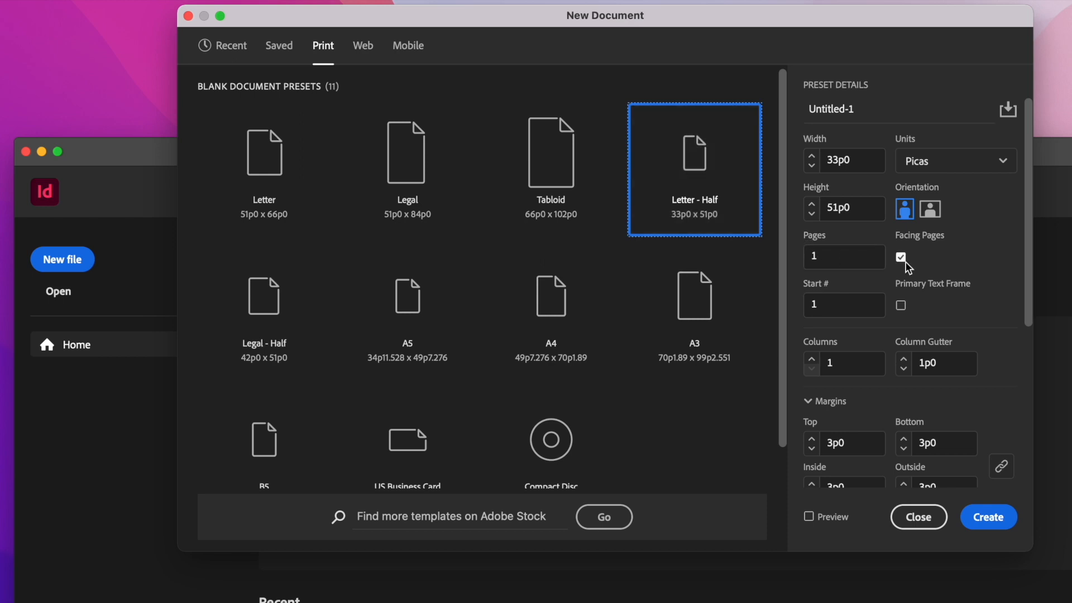
Step: Set the document to two columns and all margins to 2p0
{"action": "left_click", "coordinate": [811, 358]}
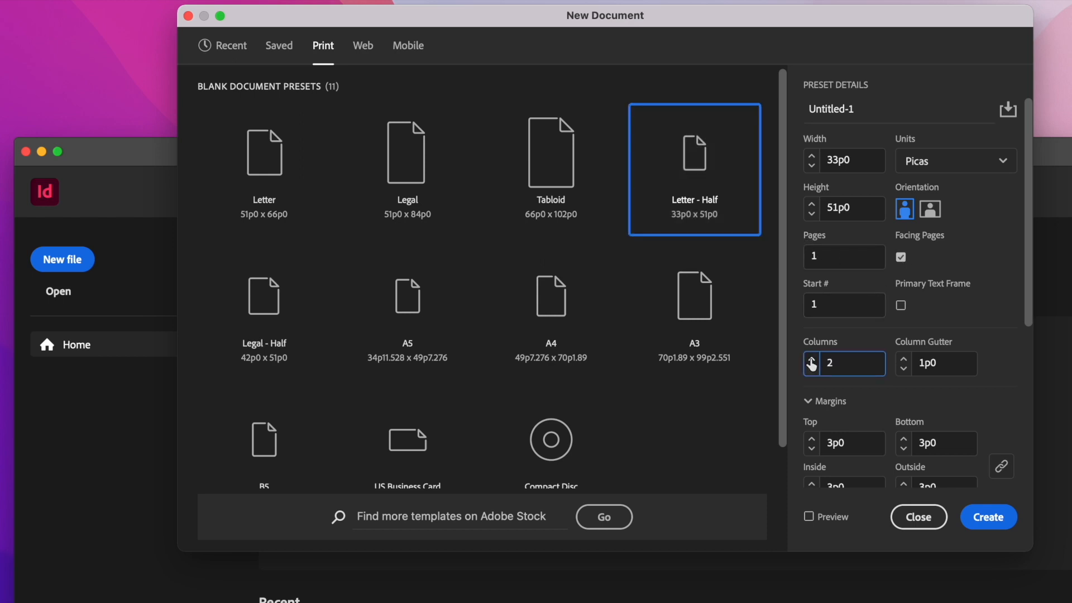
{"action": "scroll", "coordinate": [942, 382], "scroll_direction": "down", "scroll_amount": 5}
{"action": "left_click", "coordinate": [811, 175]}
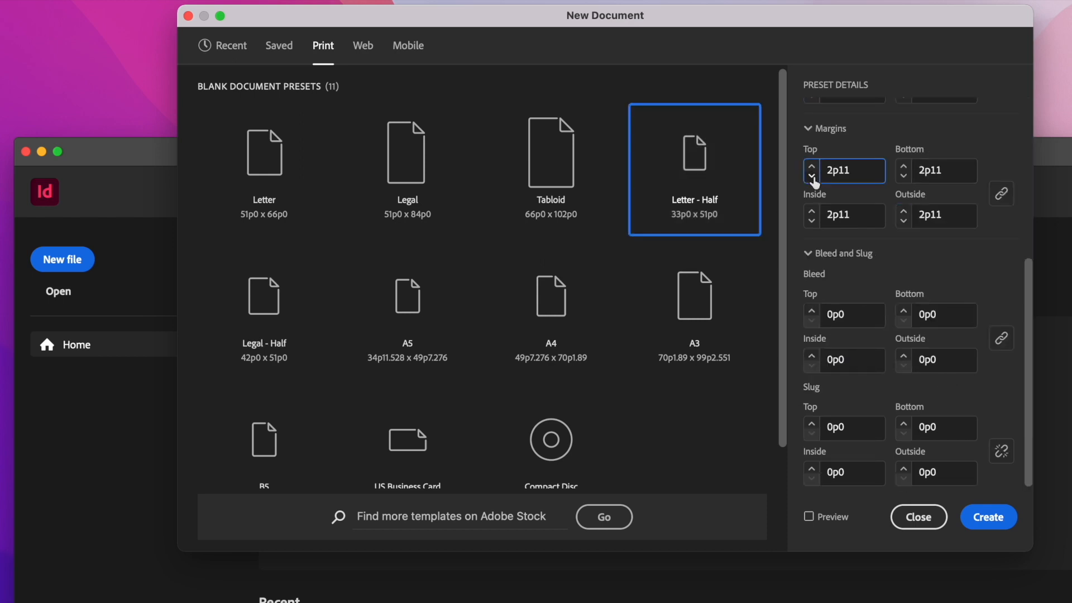
{"action": "left_click", "coordinate": [812, 177]}
{"action": "left_click", "coordinate": [813, 177]}
{"action": "left_click", "coordinate": [812, 176]}
{"action": "left_click", "coordinate": [812, 176]}
{"action": "left_click", "coordinate": [813, 177]}
{"action": "left_click", "coordinate": [812, 176]}
{"action": "left_click", "coordinate": [812, 176]}
{"action": "left_click", "coordinate": [812, 177]}
{"action": "left_click", "coordinate": [812, 177]}
{"action": "left_click", "coordinate": [812, 176]}
{"action": "left_click", "coordinate": [812, 176]}
Step: Switch the document units to inches and set the page count to 3
{"action": "scroll", "coordinate": [888, 232], "scroll_direction": "up", "scroll_amount": 3}
{"action": "scroll", "coordinate": [889, 233], "scroll_direction": "up", "scroll_amount": 4}
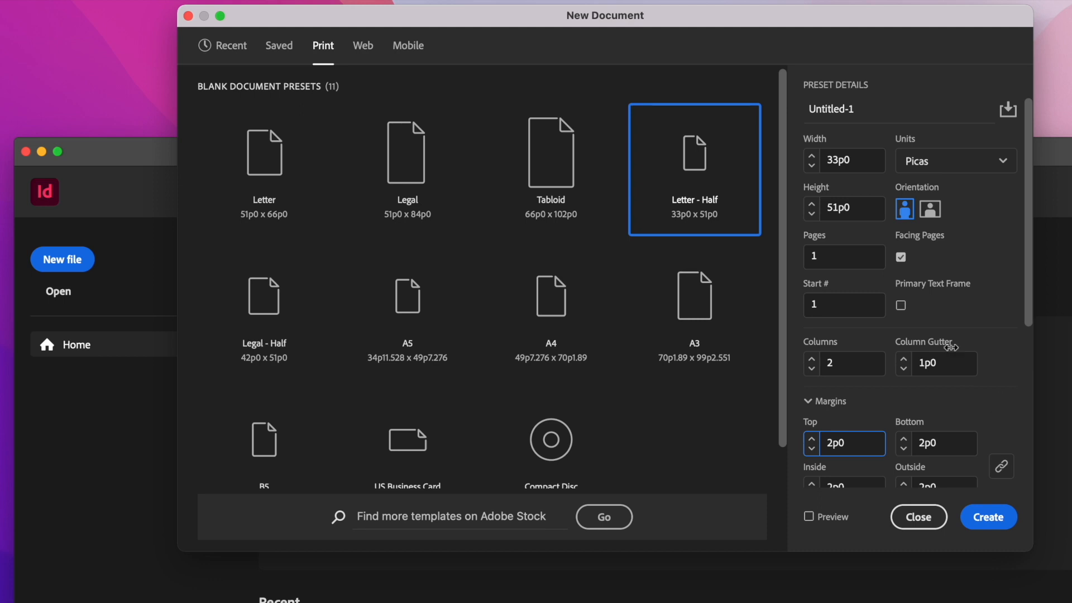
{"action": "left_click", "coordinate": [1003, 161]}
{"action": "left_click", "coordinate": [959, 245]}
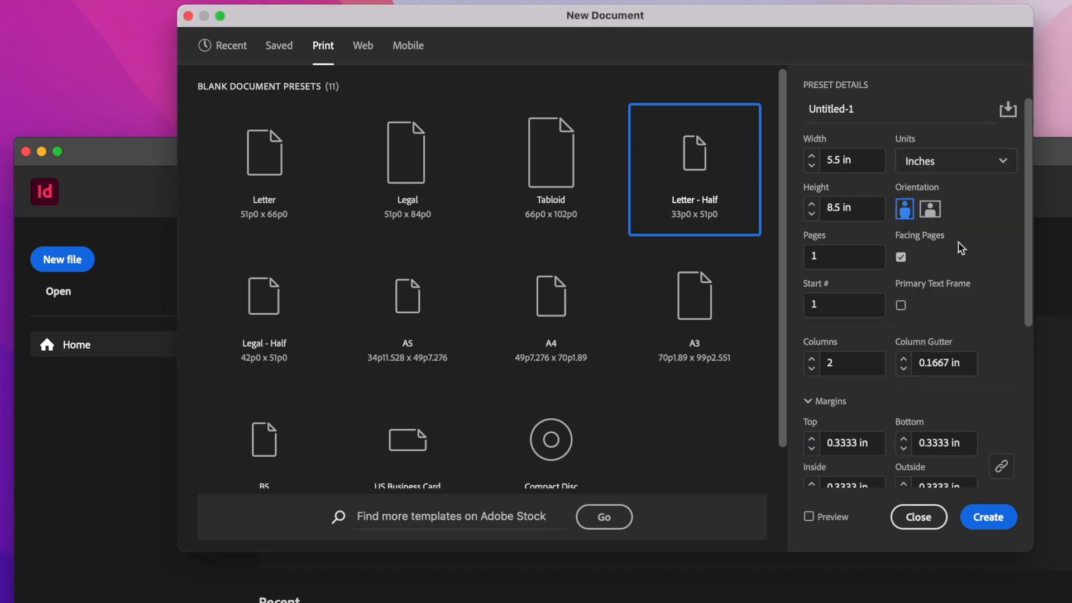
{"action": "left_click", "coordinate": [830, 258]}
{"action": "type", "text": "3"}
Step: Set the bleed to 0.125 in on all sides and create the document
{"action": "scroll", "coordinate": [958, 425], "scroll_direction": "down", "scroll_amount": 5}
{"action": "left_click", "coordinate": [811, 311]}
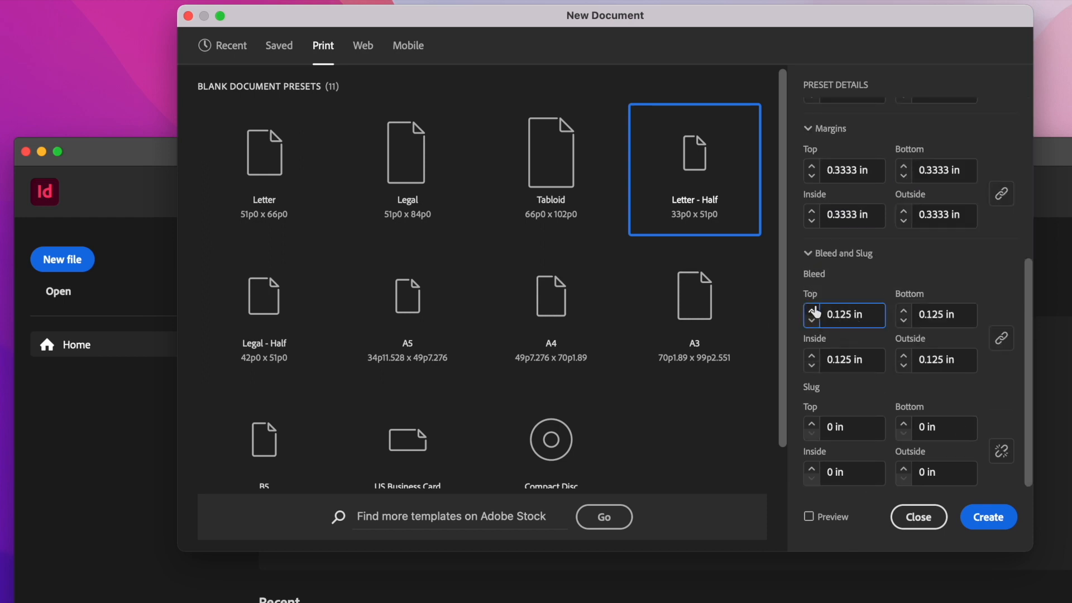
{"action": "left_click", "coordinate": [988, 515]}
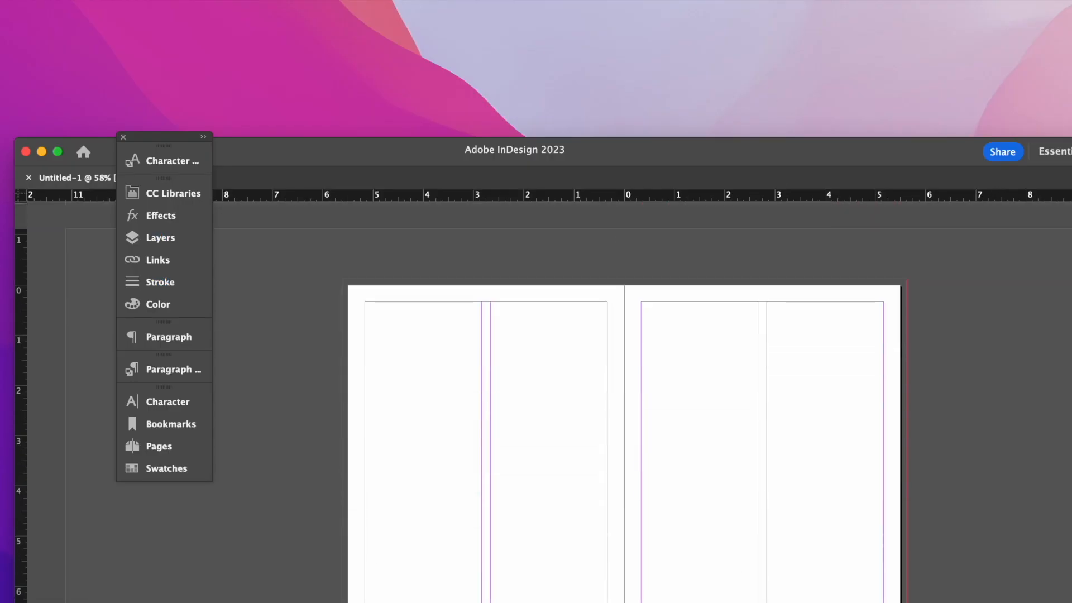
Step: Draw one rectangular frame over each of the two columns on page 1, starting at the top margin
{"action": "scroll", "coordinate": [624, 402], "scroll_direction": "down", "scroll_amount": 2}
{"action": "scroll", "coordinate": [768, 457], "scroll_direction": "up", "scroll_amount": 10}
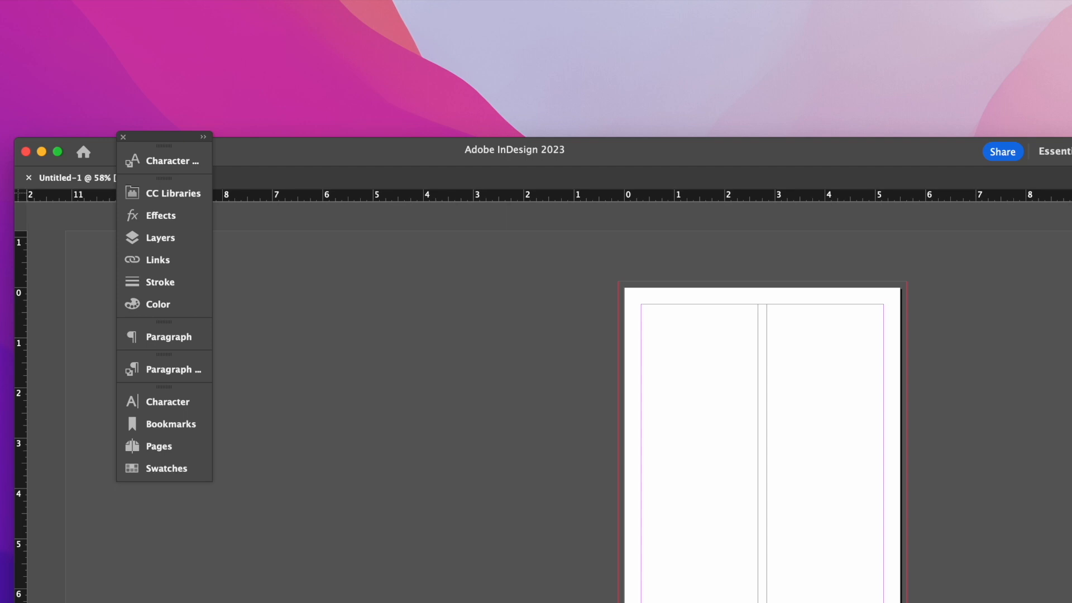
{"action": "key", "text": "super+0"}
{"action": "left_click_drag", "start_coordinate": [668, 159], "coordinate": [641, 9]}
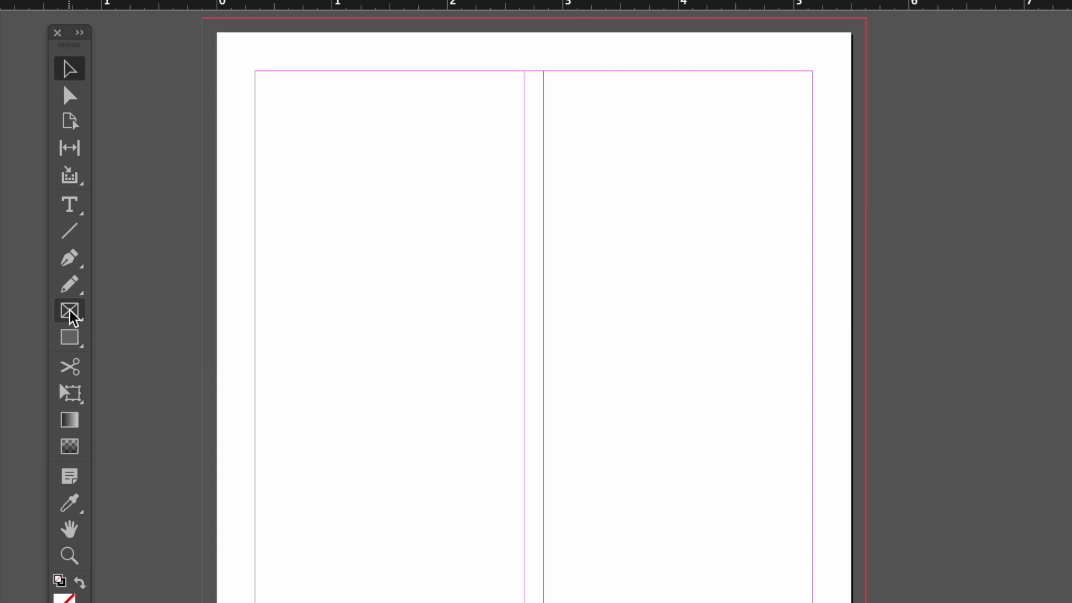
{"action": "left_click_drag", "start_coordinate": [72, 317], "coordinate": [179, 345]}
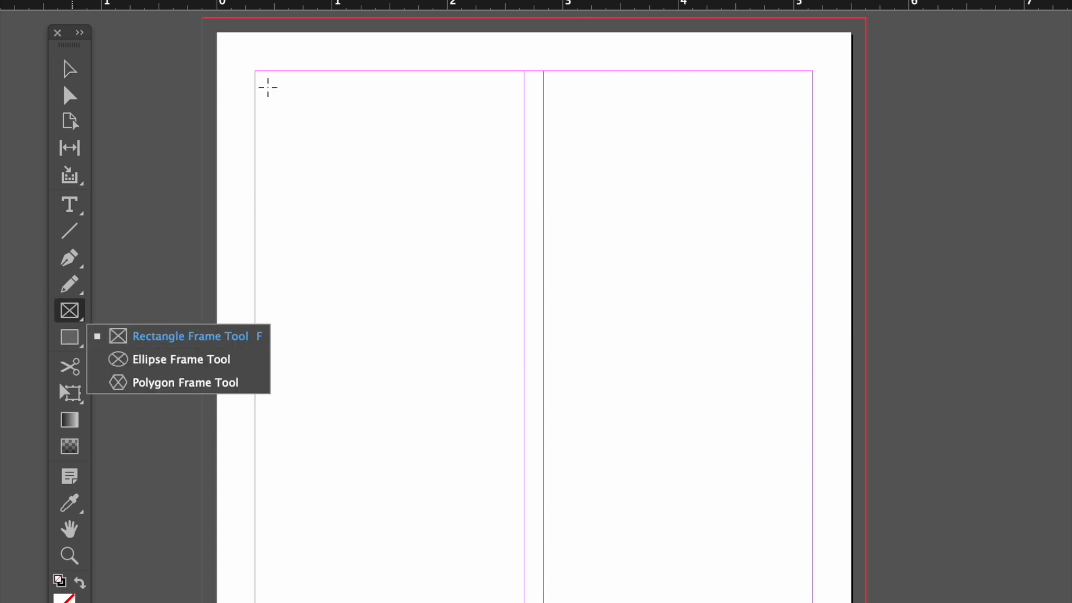
{"action": "left_click_drag", "start_coordinate": [251, 74], "coordinate": [534, 602]}
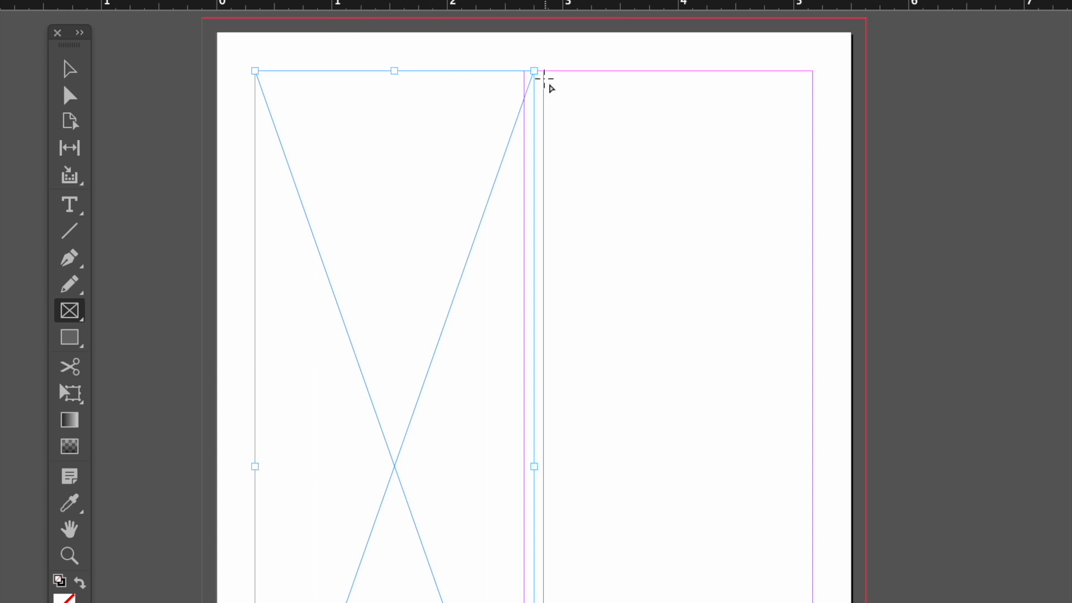
{"action": "key", "text": "ctrl+z"}
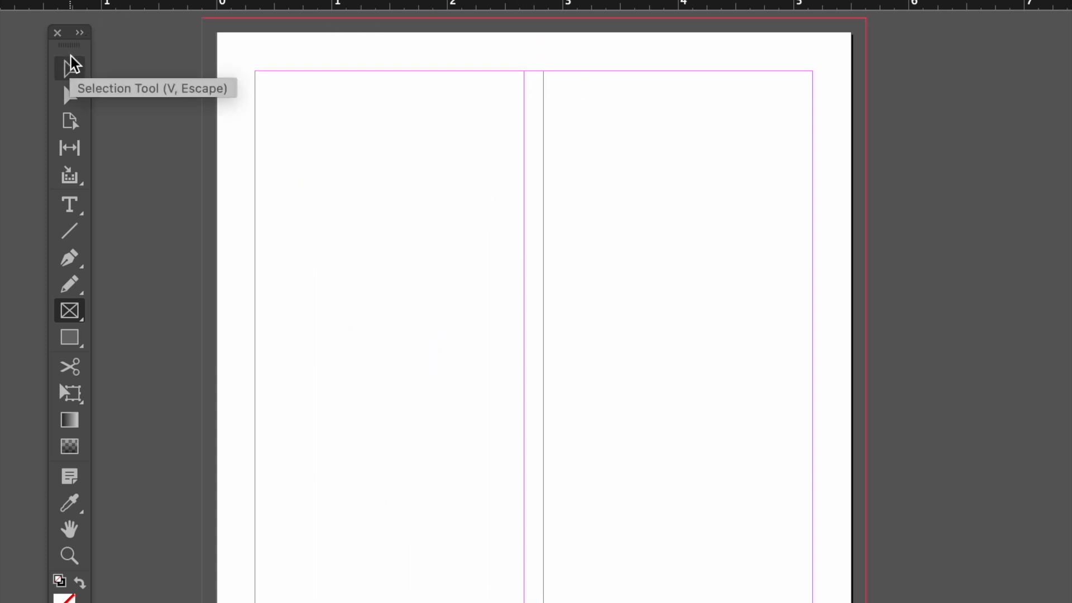
{"action": "left_click_drag", "start_coordinate": [255, 71], "coordinate": [524, 602]}
{"action": "left_click_drag", "start_coordinate": [543, 71], "coordinate": [813, 602]}
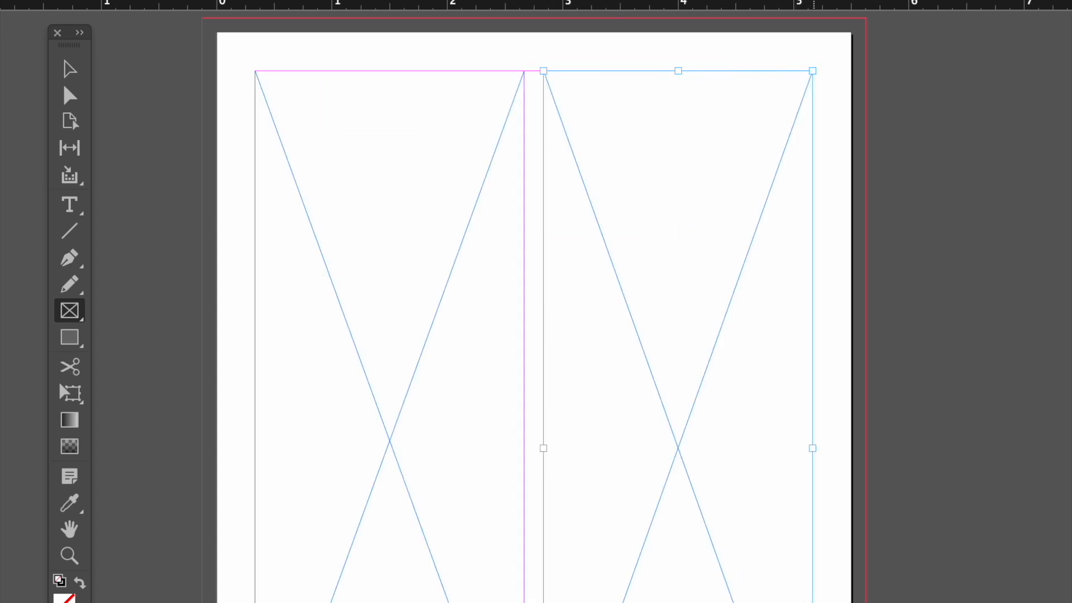
Step: Change the content type of the right column's frame to Text
{"action": "left_click", "coordinate": [304, 0]}
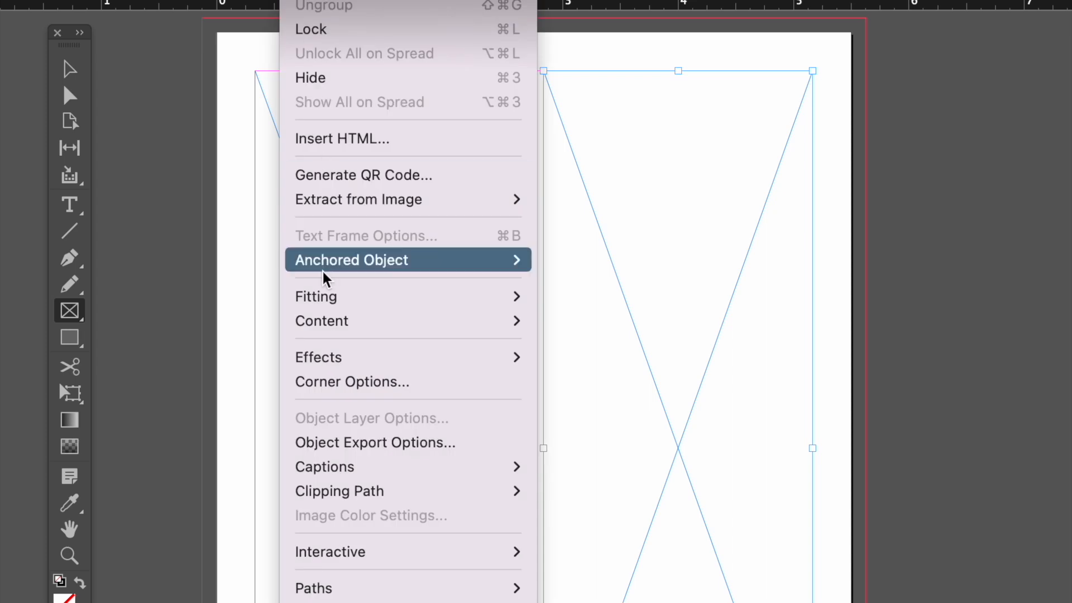
{"action": "mouse_move", "coordinate": [334, 321]}
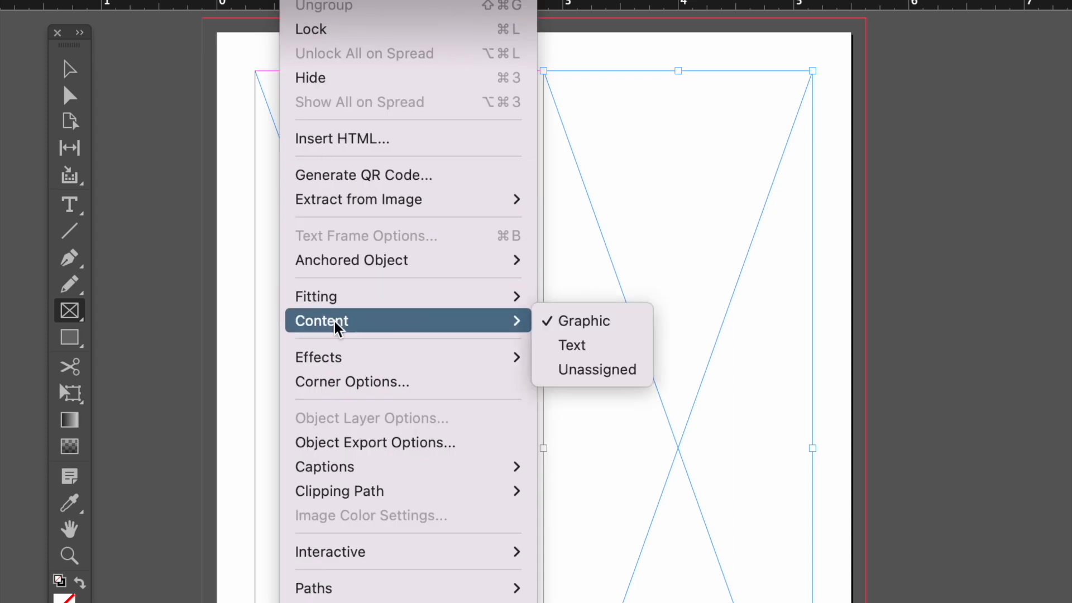
{"action": "left_click", "coordinate": [573, 346]}
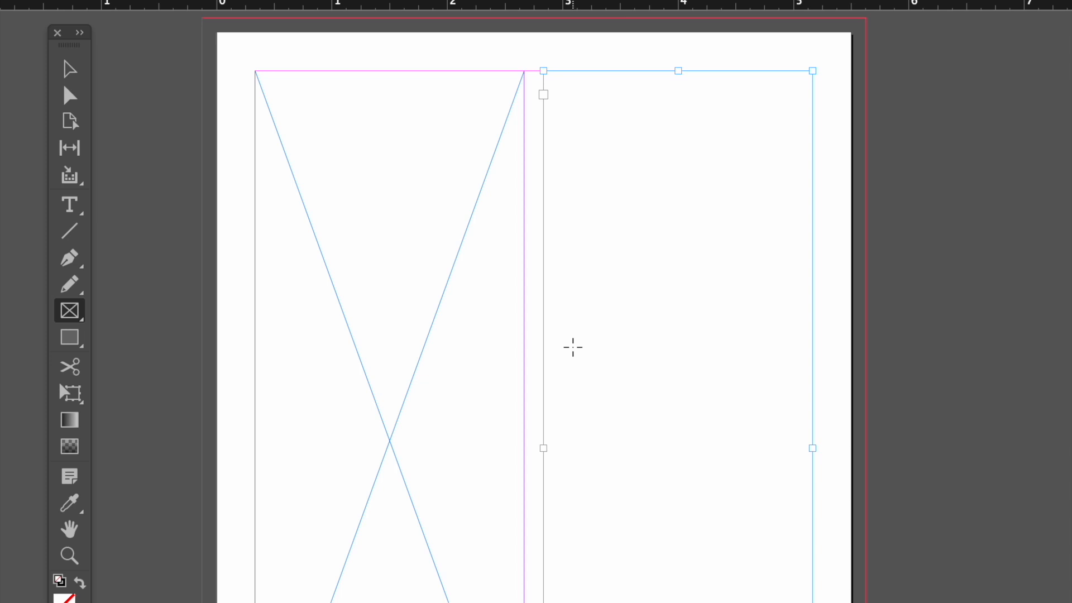
{"action": "key", "text": "v"}
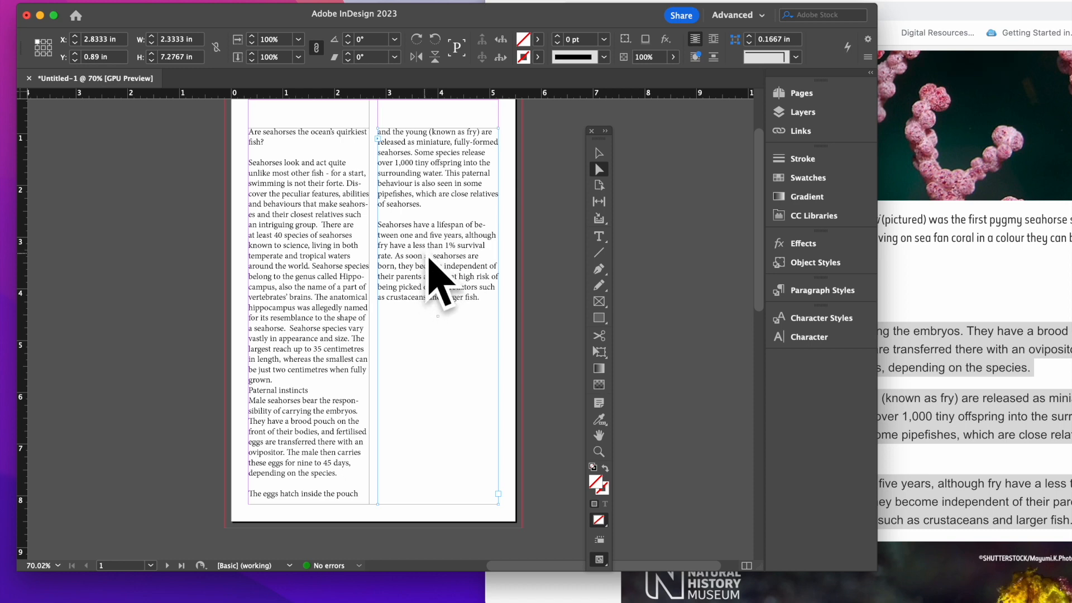
Step: Add the article's "Square tails for extra grip" passage to the right column and draw a frame about 3.26 by 4 in across both columns
{"action": "left_click", "coordinate": [969, 341]}
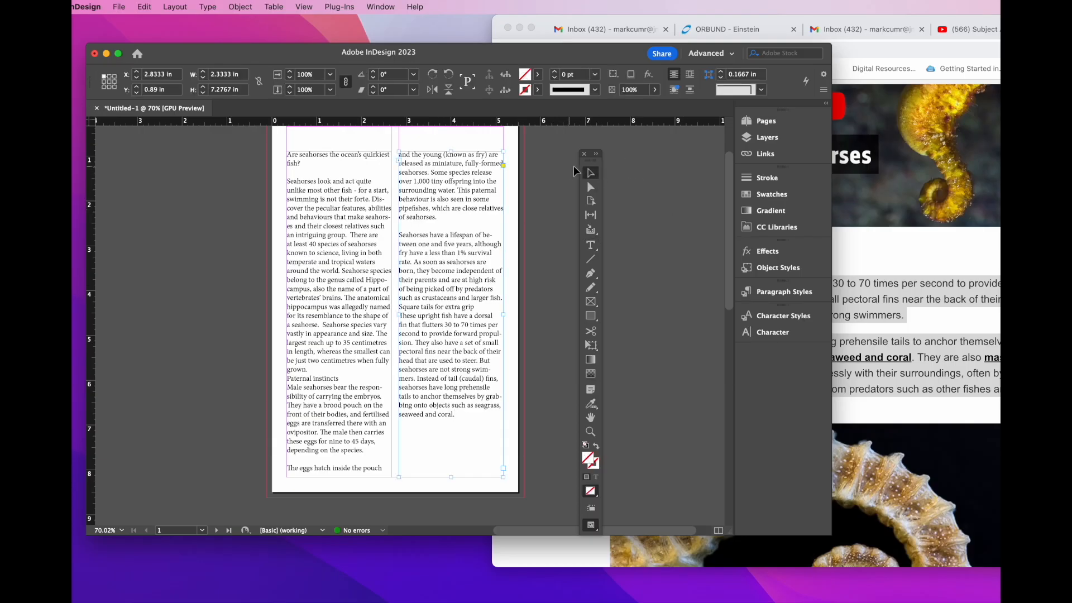
{"action": "left_click", "coordinate": [563, 251]}
{"action": "key", "text": "f"}
{"action": "left_click_drag", "start_coordinate": [326, 217], "coordinate": [473, 397]}
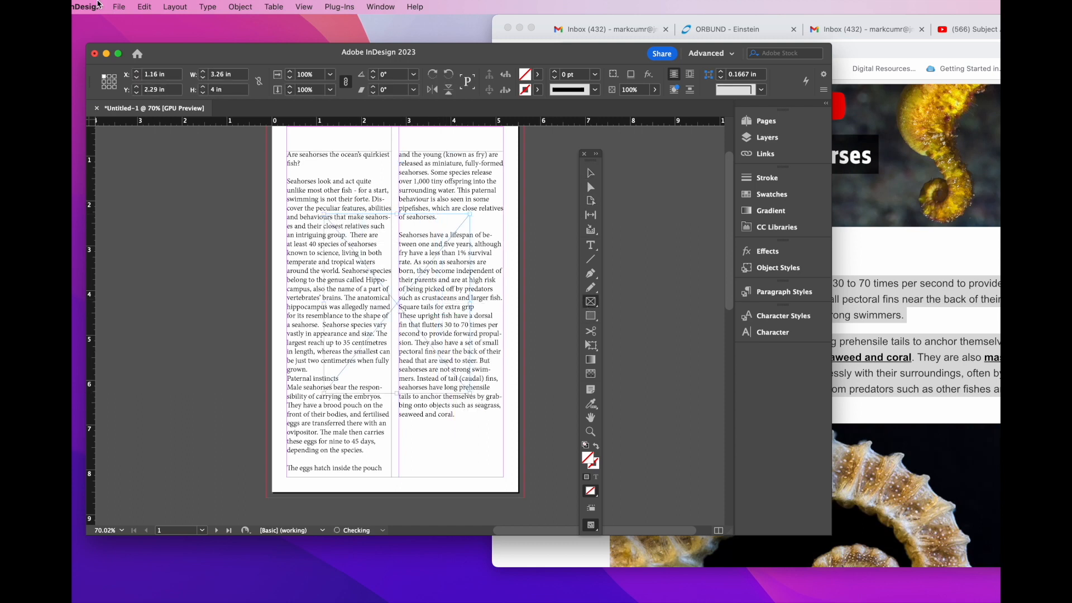
Step: Place fish_image.jpg from the Desktop folder into the new frame
{"action": "left_click", "coordinate": [119, 7]}
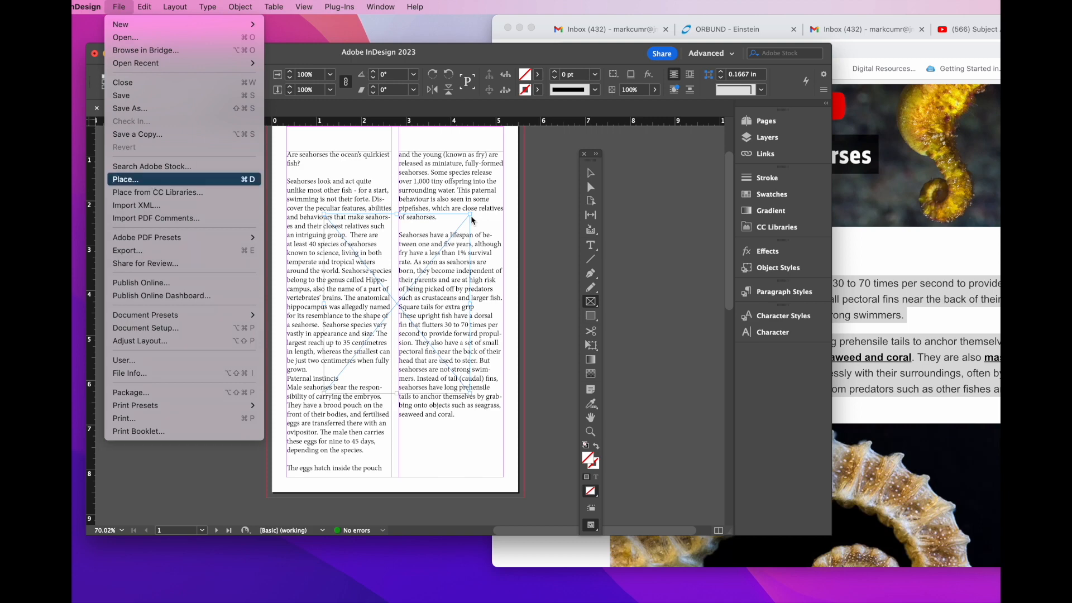
{"action": "key", "text": "Return"}
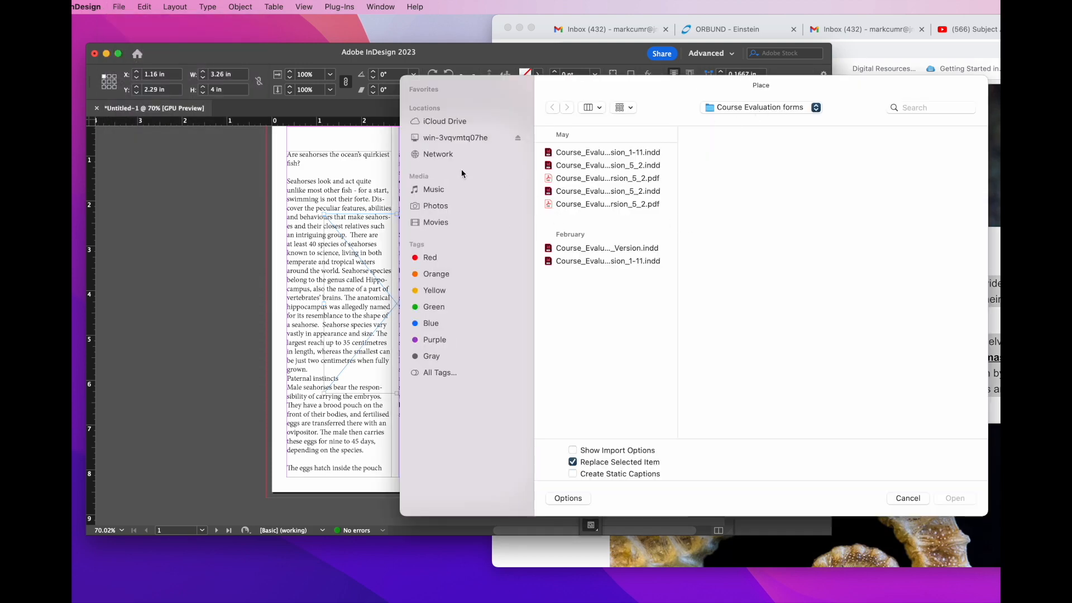
{"action": "left_click", "coordinate": [742, 109]}
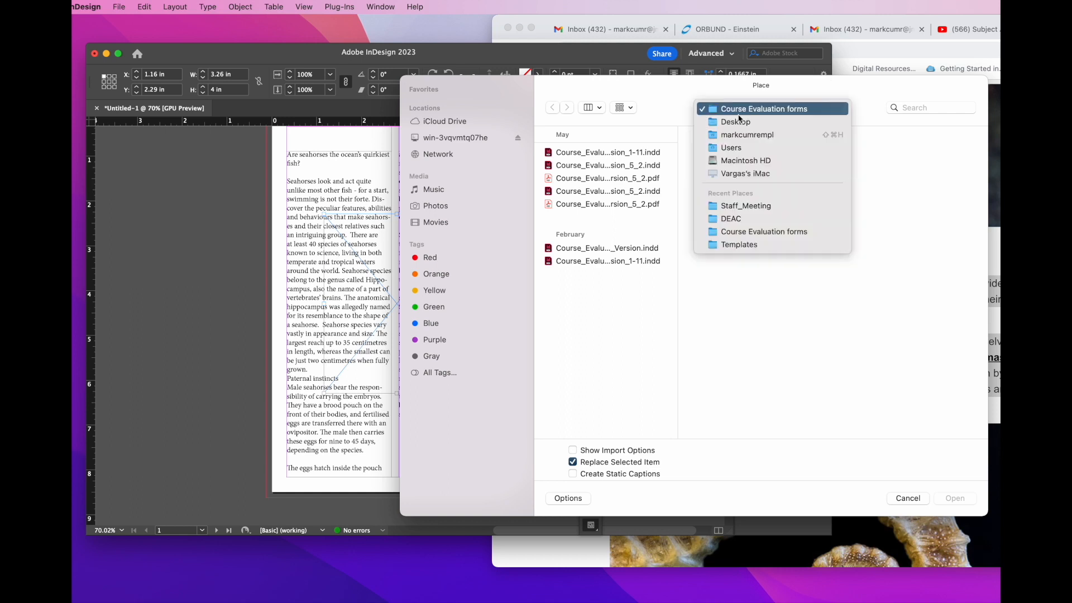
{"action": "left_click", "coordinate": [740, 120]}
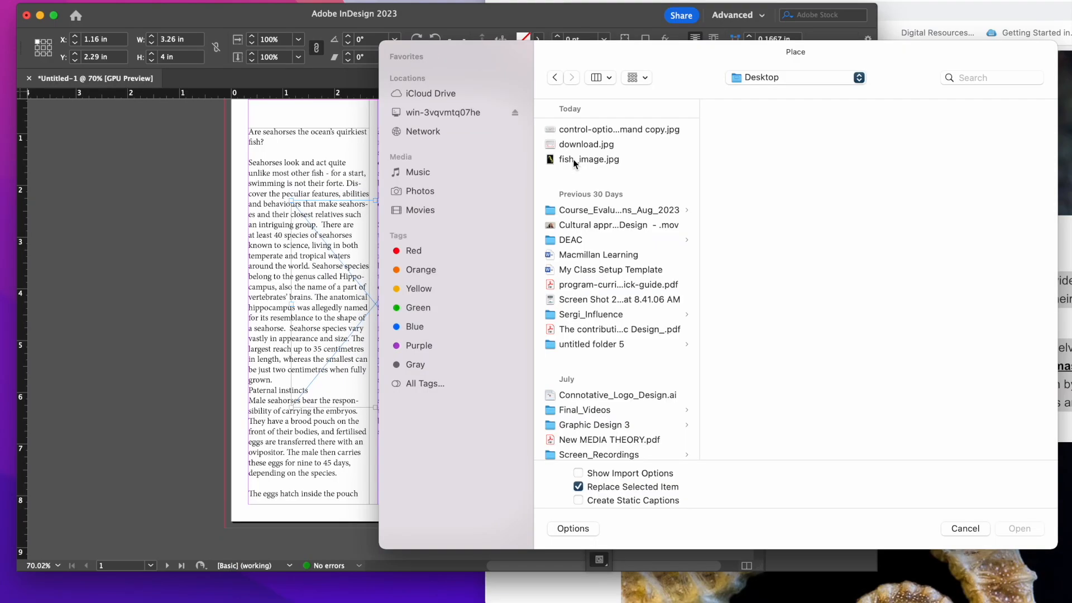
{"action": "left_click", "coordinate": [582, 179]}
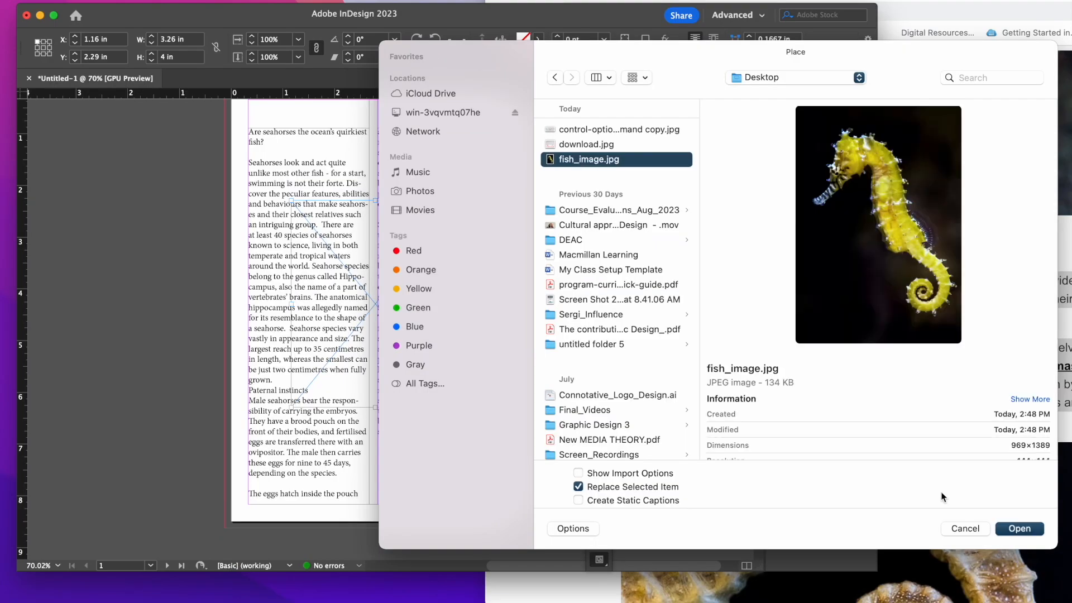
{"action": "left_click", "coordinate": [1020, 528]}
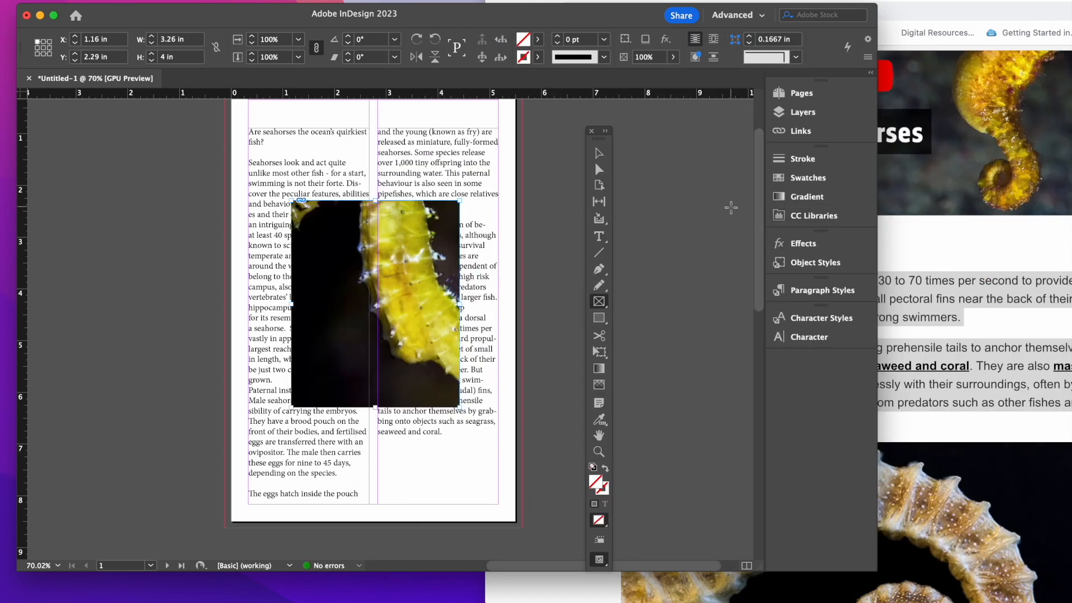
Step: Show the object properties and fit the seahorse image so it fills its frame proportionally
{"action": "left_click", "coordinate": [346, 0]}
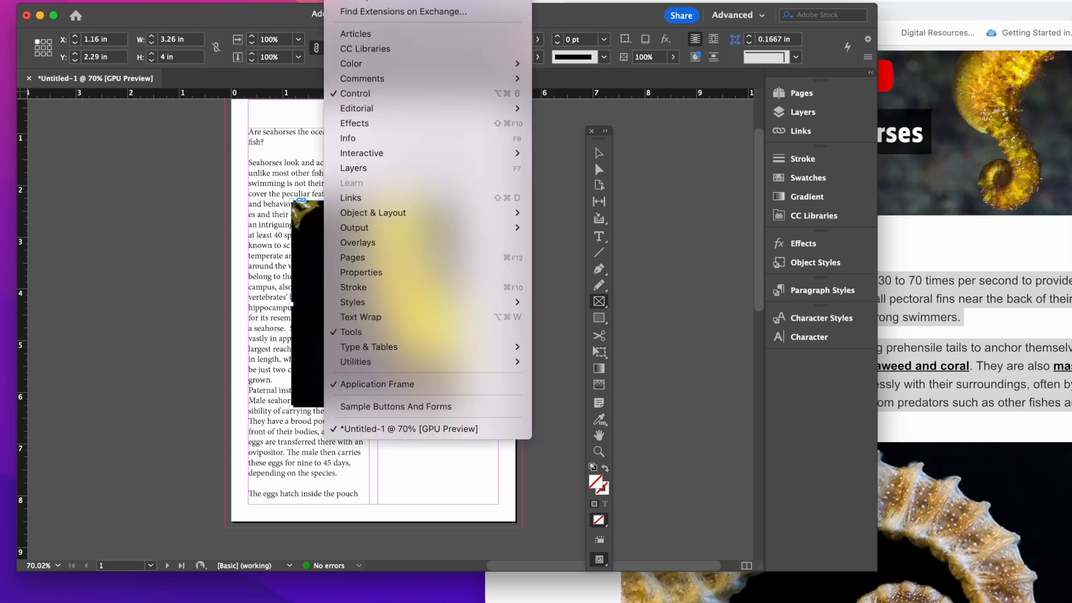
{"action": "left_click", "coordinate": [360, 272]}
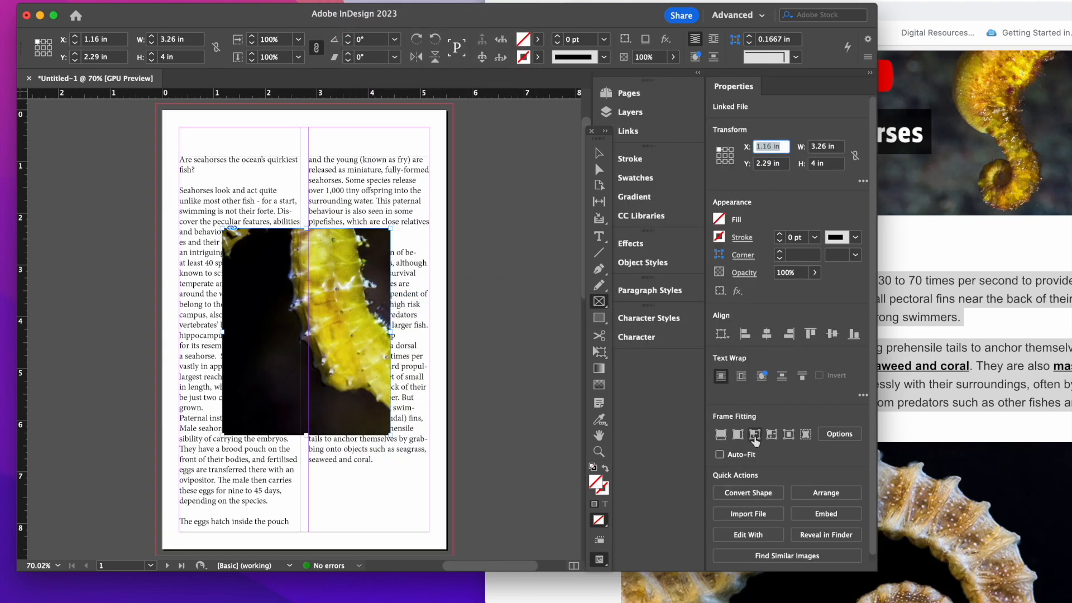
{"action": "left_click", "coordinate": [720, 435]}
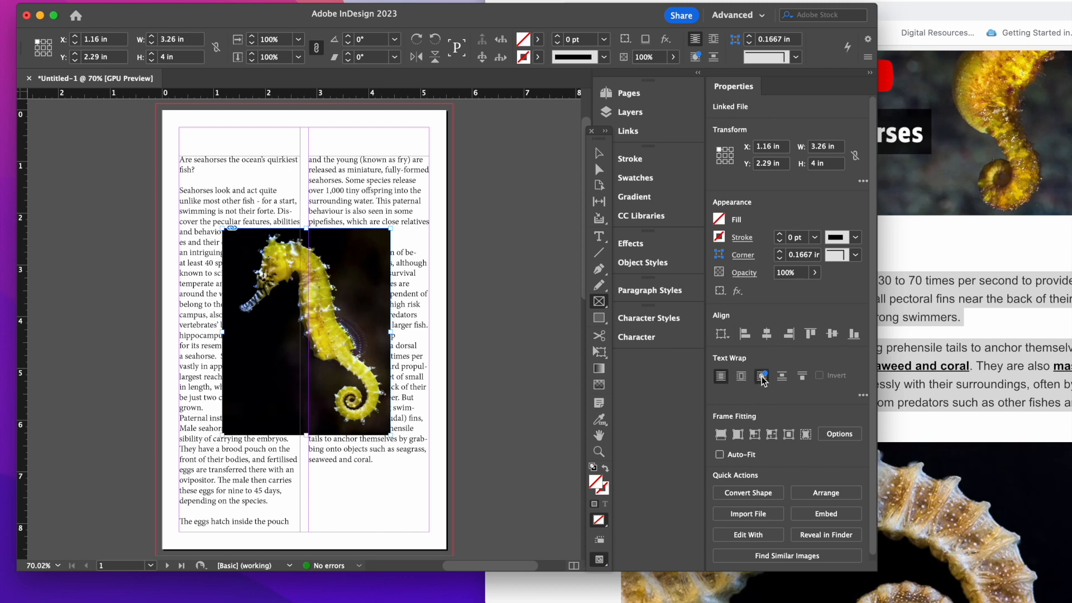
Step: Wrap the text around the seahorse's object shape with the Select Subject contour, and move the Text Wrap settings off the image
{"action": "left_click", "coordinate": [764, 379]}
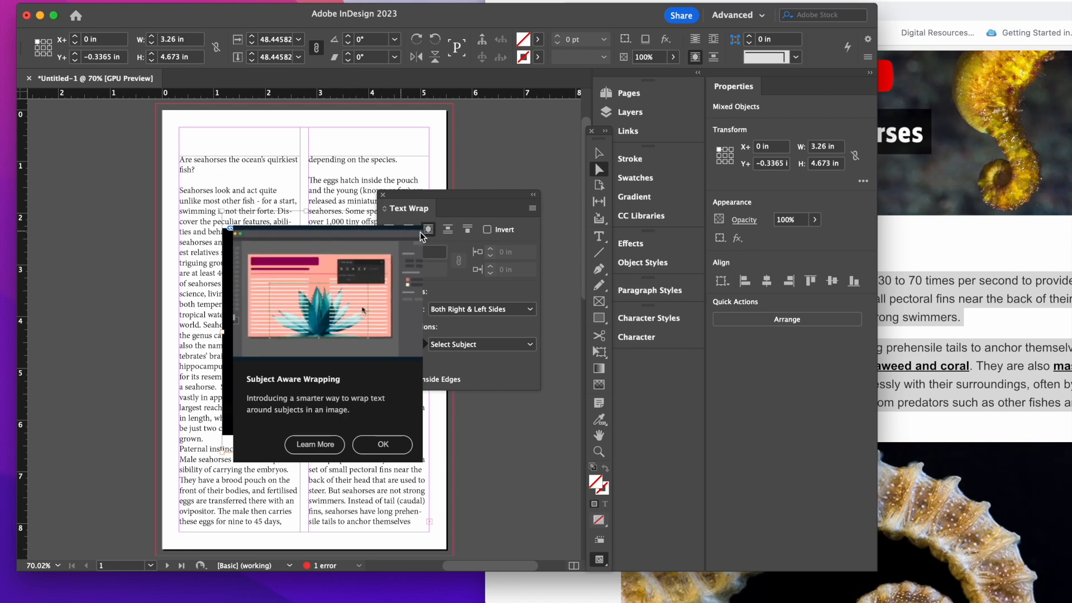
{"action": "left_click", "coordinate": [381, 445]}
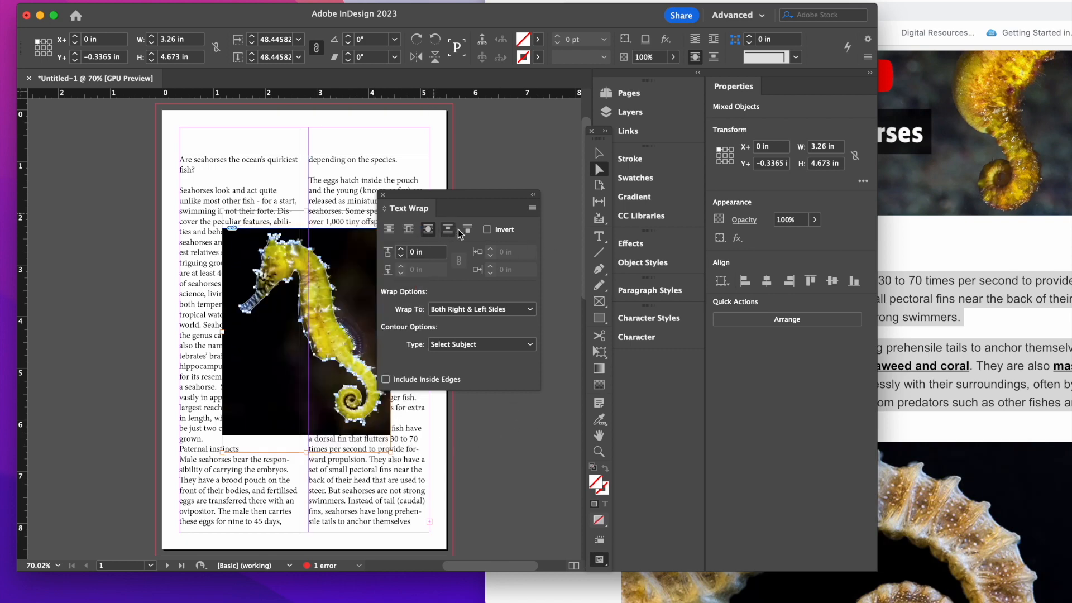
{"action": "left_click_drag", "start_coordinate": [447, 195], "coordinate": [535, 82]}
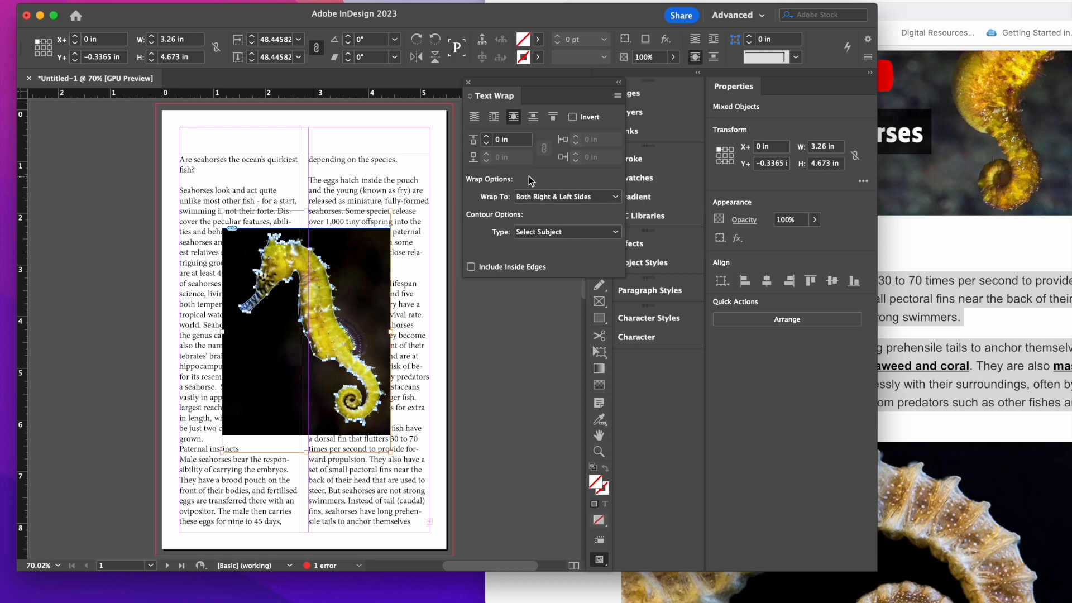
Step: Move the Text Wrap settings clear of the image and set the left column's text frame to wrap around object shape
{"action": "left_click_drag", "start_coordinate": [541, 87], "coordinate": [450, 167]}
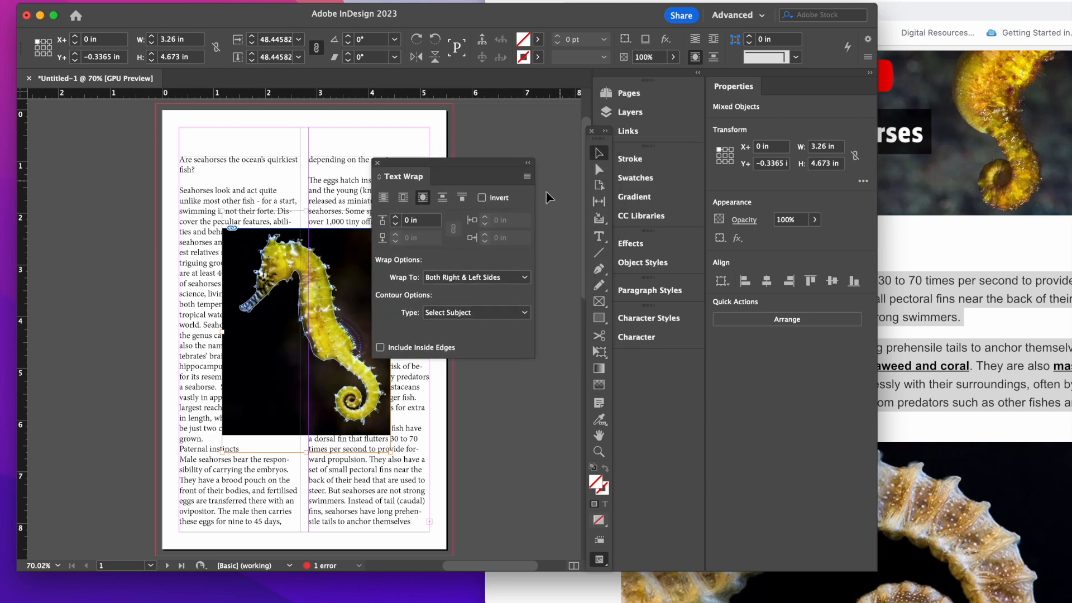
{"action": "left_click_drag", "start_coordinate": [441, 177], "coordinate": [490, 129]}
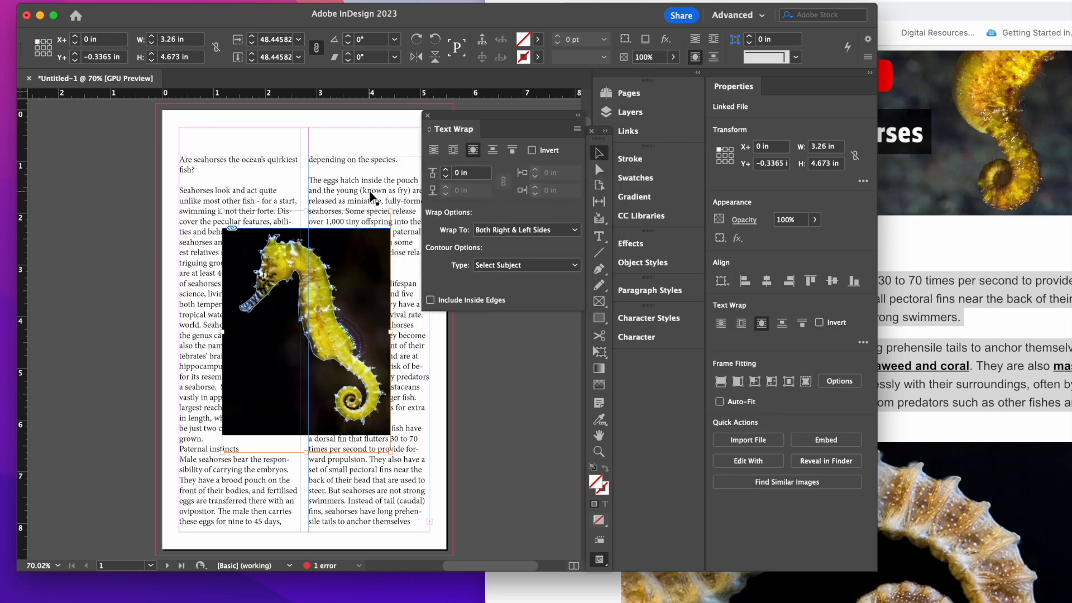
{"action": "left_click", "coordinate": [371, 195]}
{"action": "left_click", "coordinate": [203, 273]}
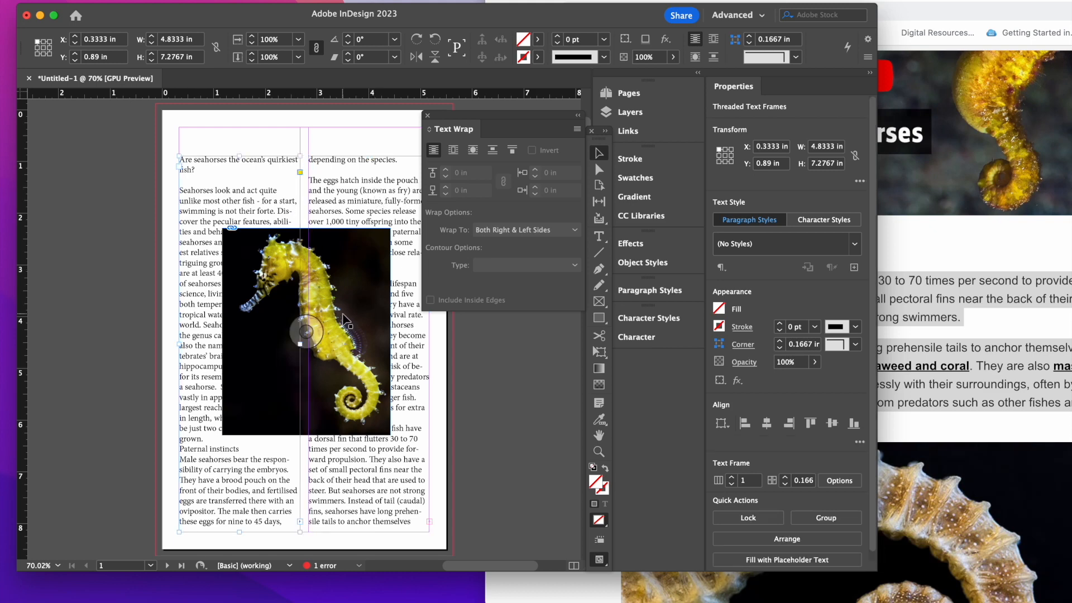
{"action": "left_click", "coordinate": [474, 156]}
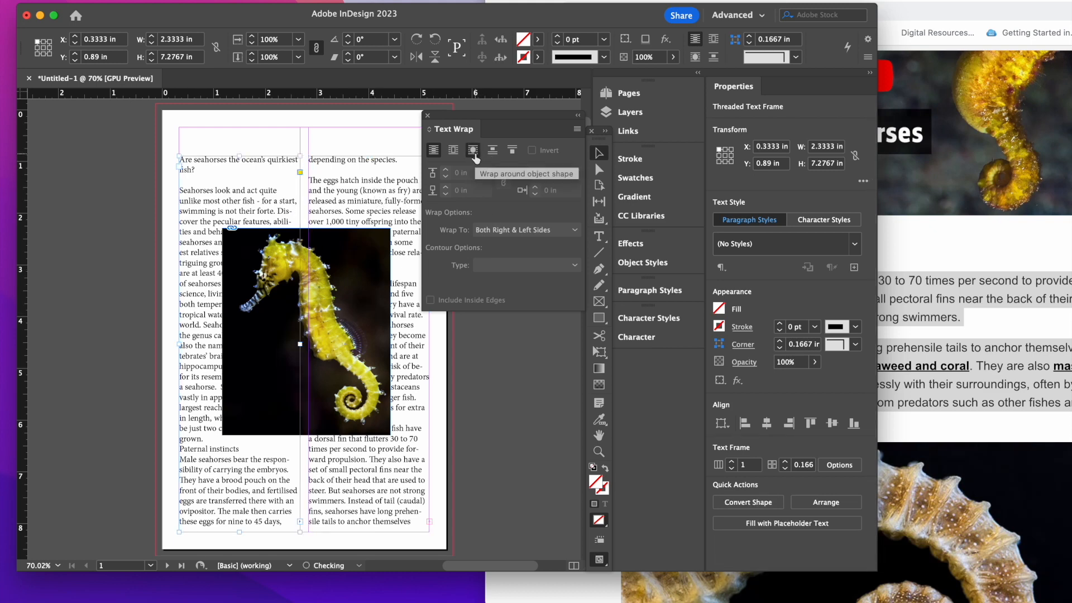
{"action": "left_click", "coordinate": [424, 466]}
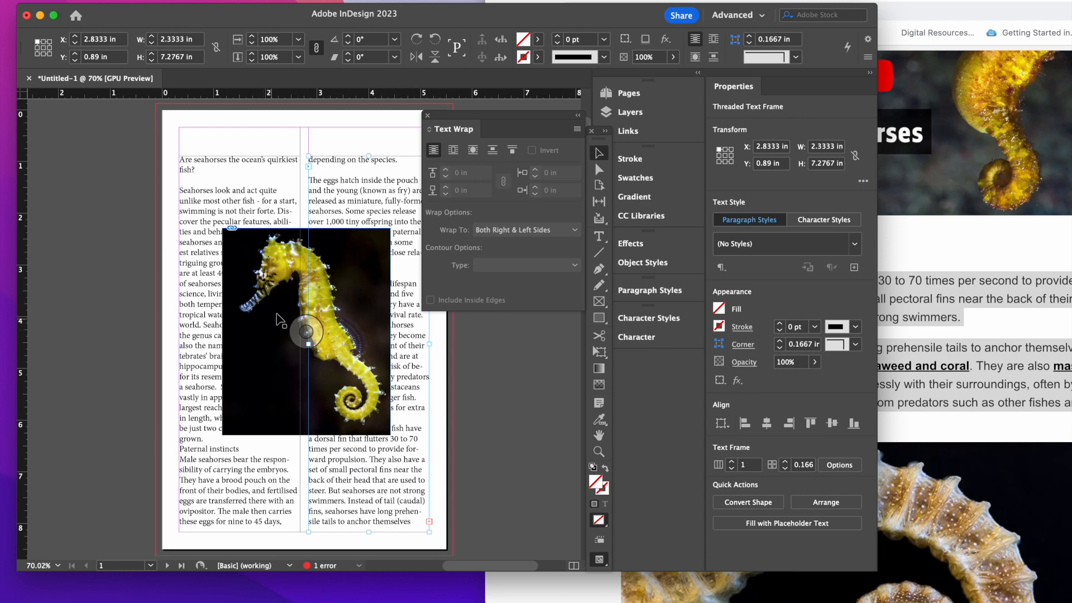
{"action": "left_click", "coordinate": [202, 336]}
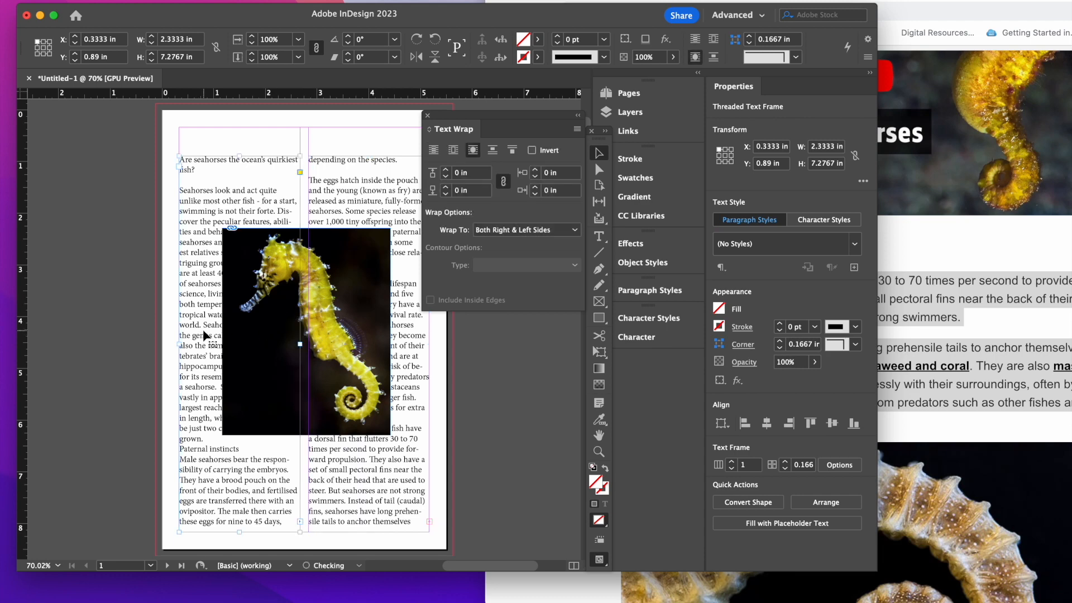
{"action": "left_click", "coordinate": [358, 345]}
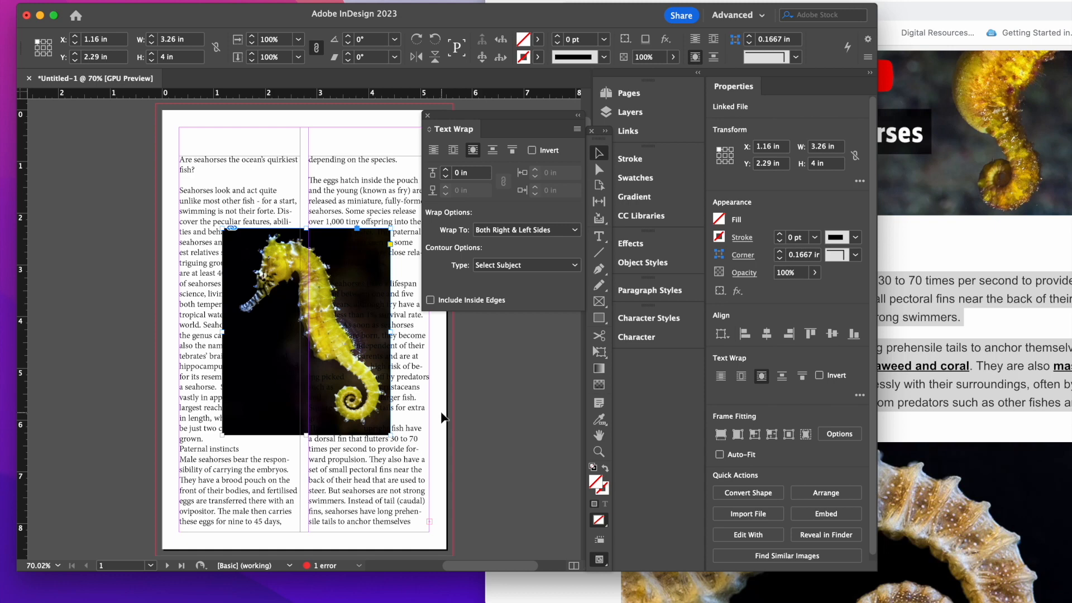
Step: Arrange the tools and the Text Wrap settings clear of the page and open the choice of shape tools
{"action": "left_click_drag", "start_coordinate": [518, 117], "coordinate": [503, 146]}
{"action": "left_click_drag", "start_coordinate": [605, 143], "coordinate": [78, 134]}
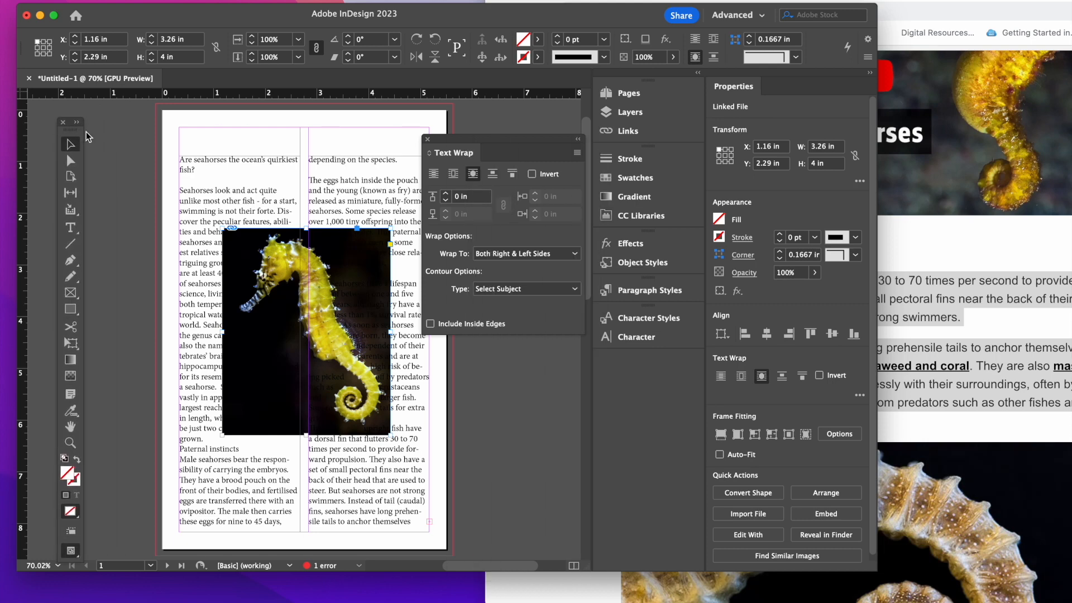
{"action": "left_click_drag", "start_coordinate": [580, 126], "coordinate": [580, 126]}
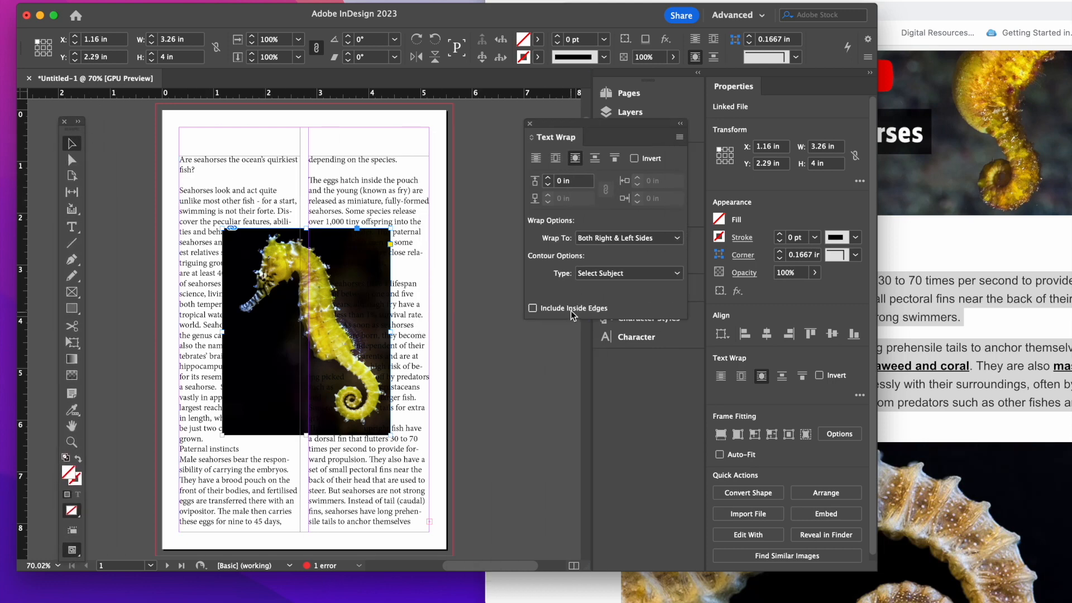
{"action": "left_click", "coordinate": [75, 309]}
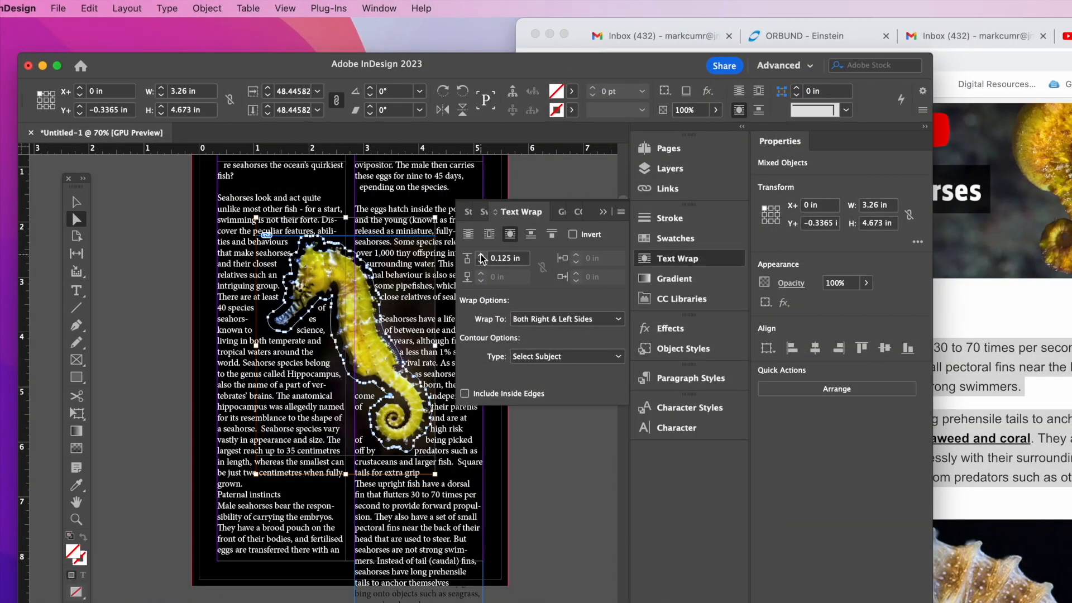
Step: Set the text wrap offset around the seahorse to 0.1875 in
{"action": "left_click", "coordinate": [482, 255]}
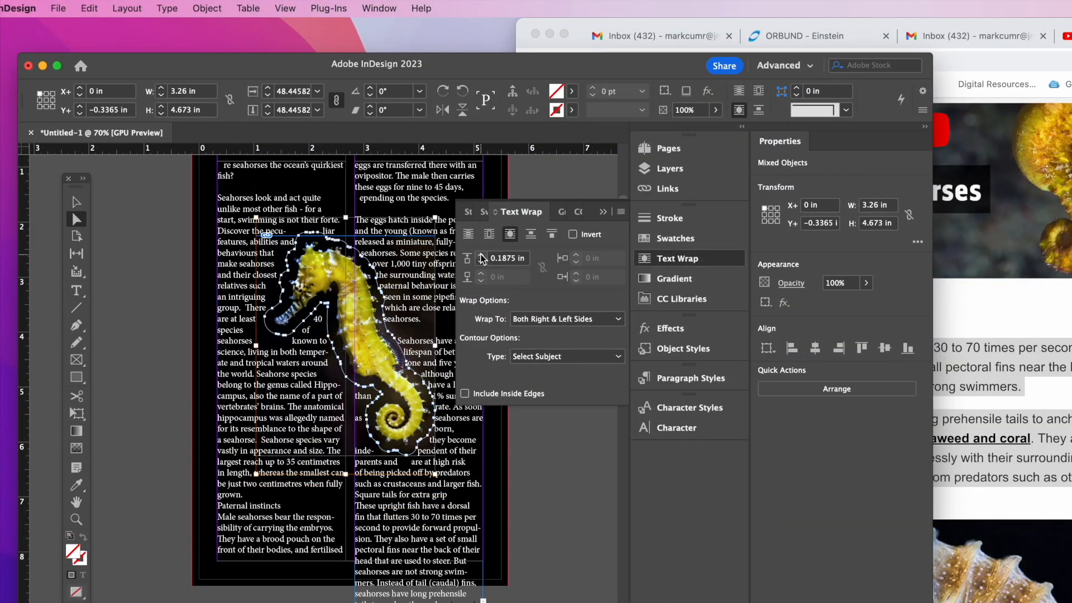
{"action": "left_click", "coordinate": [483, 262]}
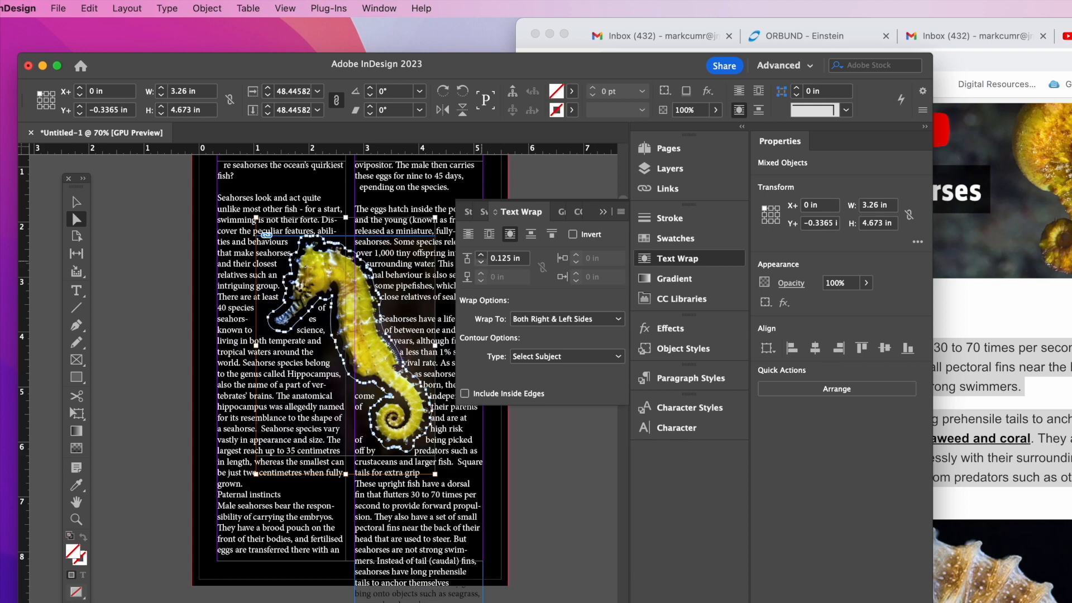
{"action": "left_click", "coordinate": [481, 255]}
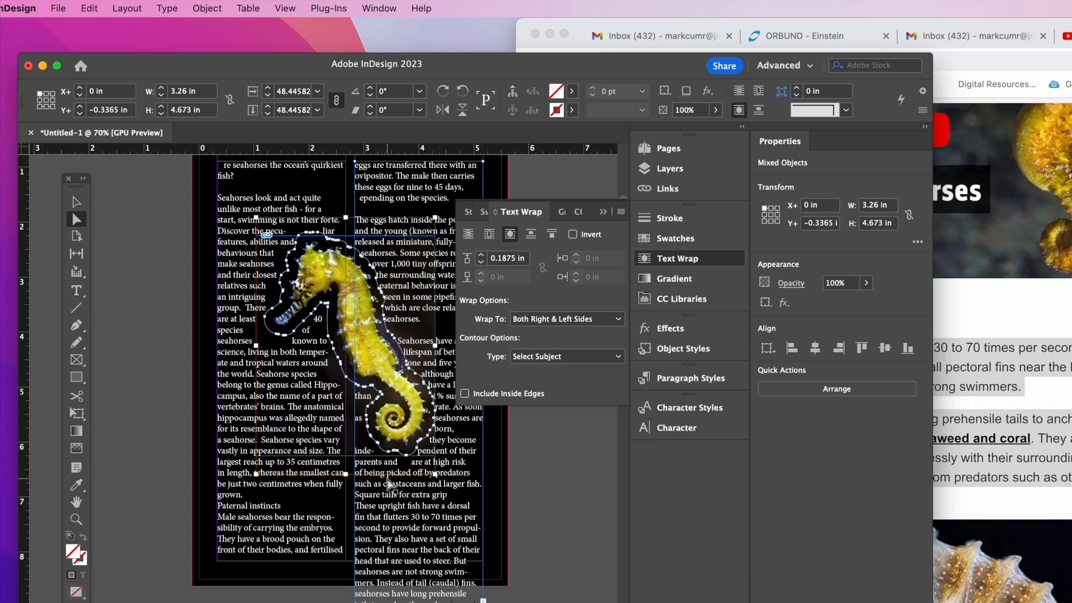
Step: Try wrapping the text to Left Side, Both Right & Left Sides, Side Towards Spine and Side Away from Spine
{"action": "left_click", "coordinate": [591, 321]}
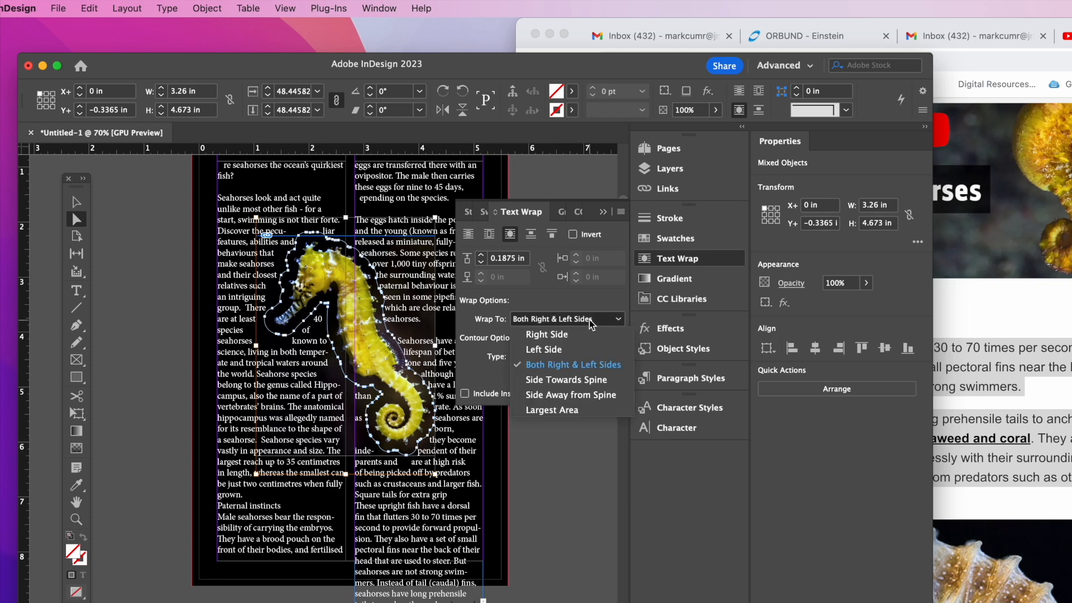
{"action": "left_click", "coordinate": [577, 349]}
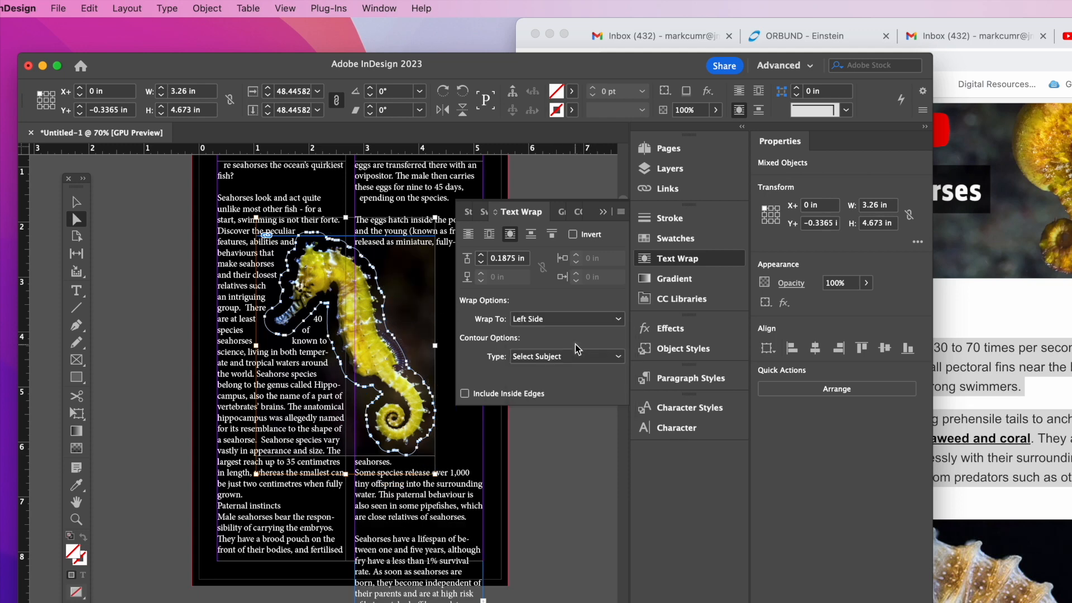
{"action": "left_click", "coordinate": [581, 319]}
{"action": "left_click", "coordinate": [581, 364]}
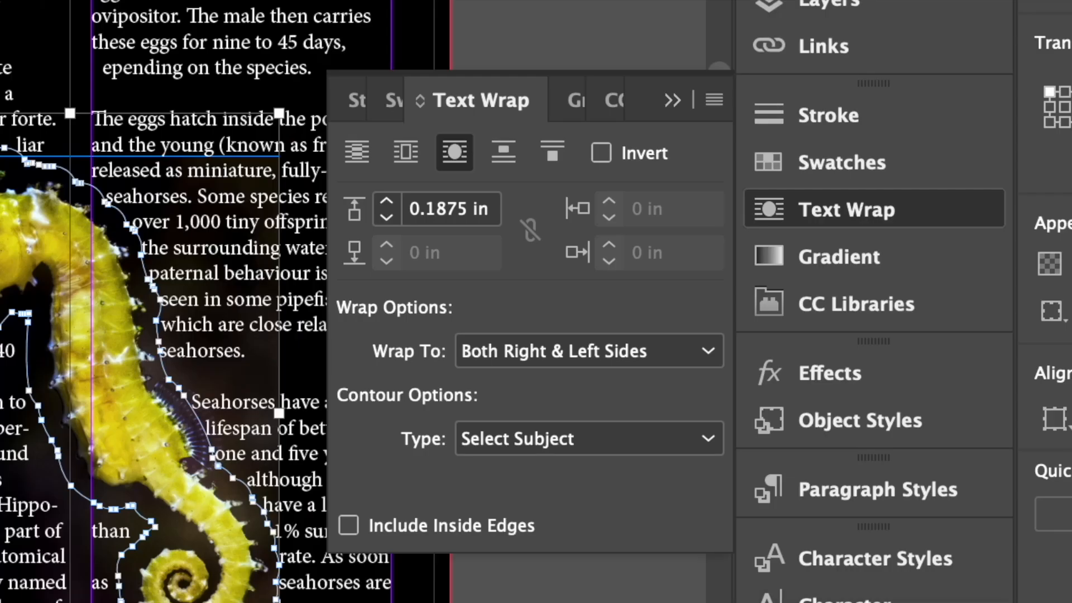
{"action": "left_click", "coordinate": [594, 361]}
{"action": "left_click", "coordinate": [602, 500]}
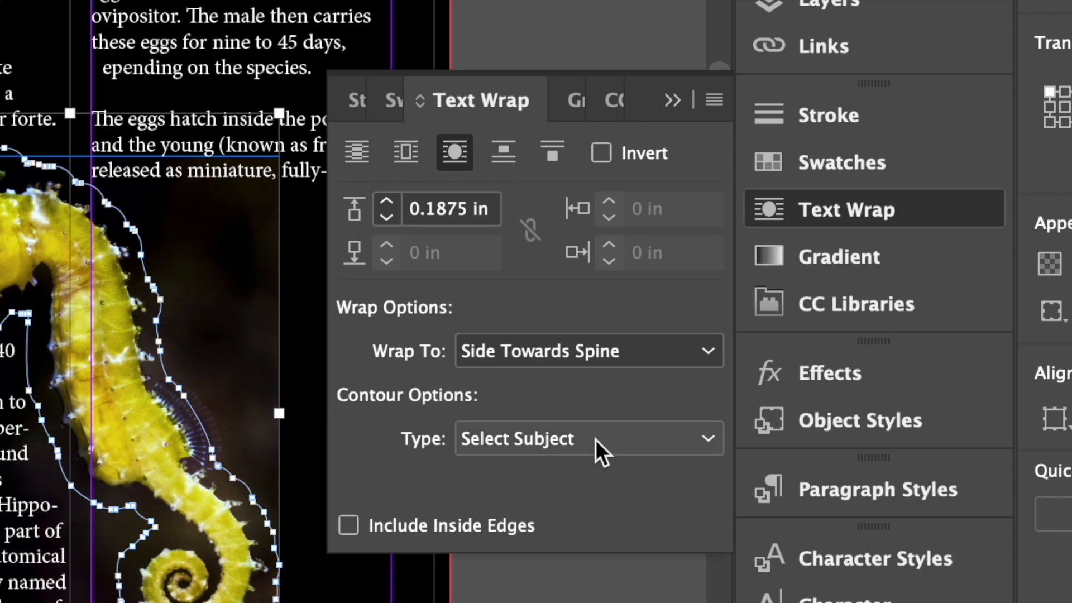
{"action": "left_click", "coordinate": [605, 355]}
{"action": "left_click", "coordinate": [612, 525]}
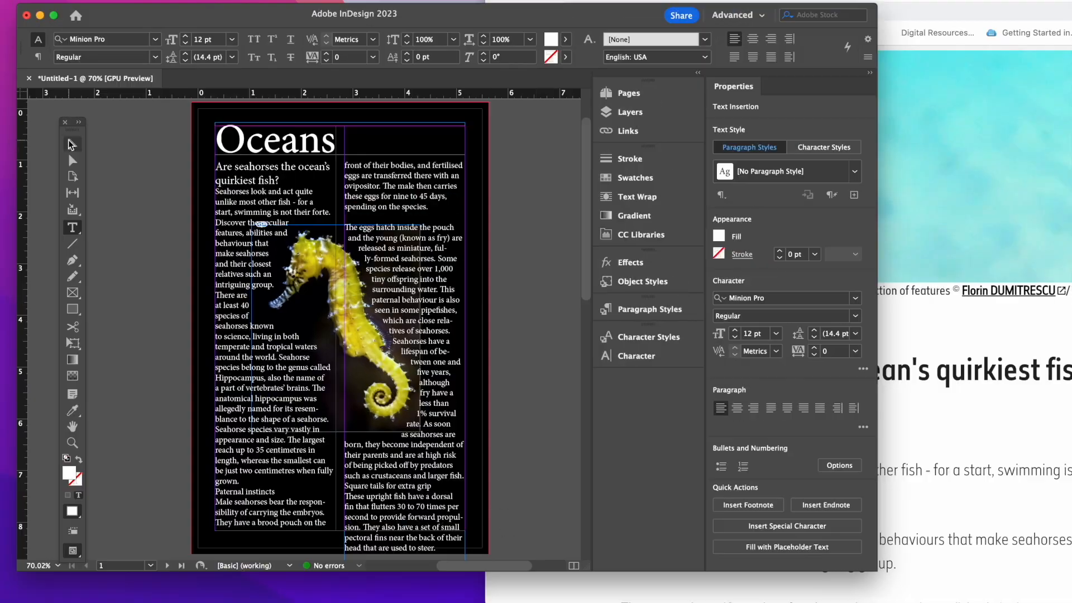
Step: Delete the surplus lines at the end of the right column's article text
{"action": "left_click", "coordinate": [70, 142]}
{"action": "scroll", "coordinate": [433, 491], "scroll_direction": "down", "scroll_amount": 4}
{"action": "left_click_drag", "start_coordinate": [434, 490], "coordinate": [428, 447]}
{"action": "double_click", "coordinate": [371, 406]}
{"action": "left_click_drag", "start_coordinate": [371, 406], "coordinate": [501, 443]}
{"action": "key", "text": "BackSpace"}
{"action": "scroll", "coordinate": [355, 252], "scroll_direction": "up", "scroll_amount": 5}
Step: Remove the blank line before "The eggs hatch inside the pouch" and join that paragraph to the one above it
{"action": "left_click", "coordinate": [354, 251]}
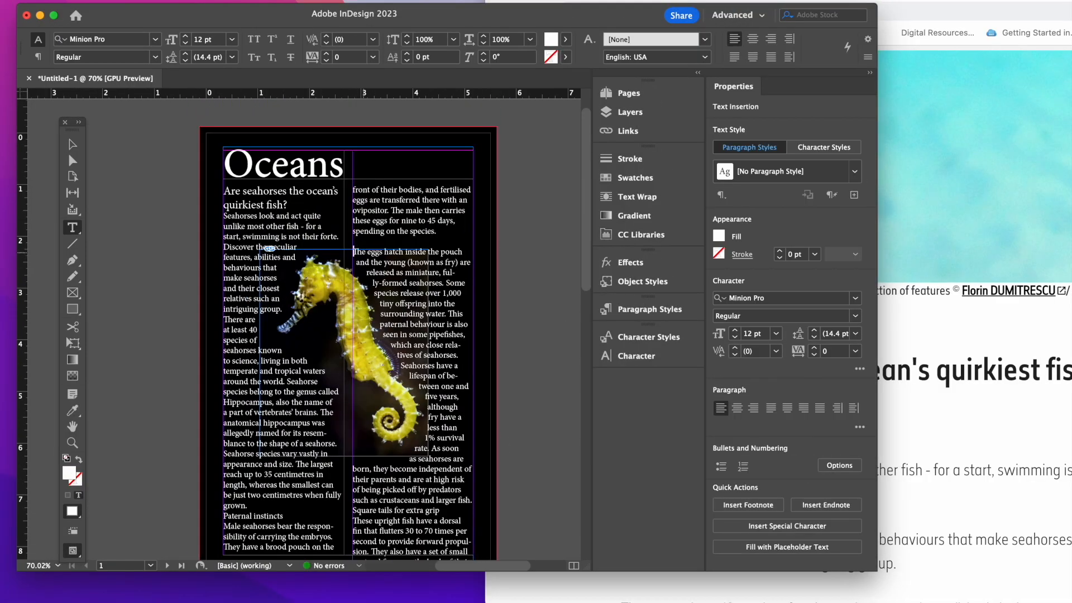
{"action": "key", "text": "BackSpace"}
{"action": "key", "text": "BackSpace"}
{"action": "scroll", "coordinate": [417, 181], "scroll_direction": "down", "scroll_amount": 3}
{"action": "left_click_drag", "start_coordinate": [444, 499], "coordinate": [365, 129]}
{"action": "scroll", "coordinate": [365, 128], "scroll_direction": "up", "scroll_amount": 2}
{"action": "left_click", "coordinate": [72, 145]}
{"action": "left_click_drag", "start_coordinate": [352, 234], "coordinate": [334, 234]}
{"action": "key", "text": "super+z"}
{"action": "double_click", "coordinate": [282, 484]}
{"action": "left_click_drag", "start_coordinate": [281, 483], "coordinate": [220, 483]}
{"action": "left_click", "coordinate": [156, 39]}
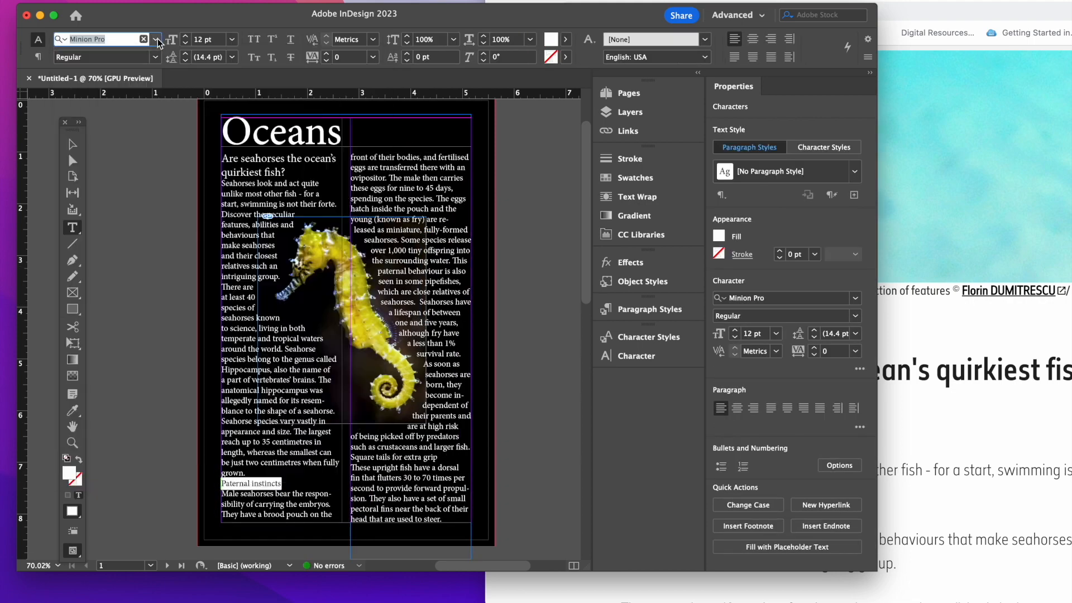
{"action": "left_click", "coordinate": [536, 235]}
Step: Set the kerning of all the left column's text, including its heading, to Optical
{"action": "left_click", "coordinate": [637, 356]}
{"action": "left_click", "coordinate": [582, 350]}
{"action": "left_click", "coordinate": [583, 350]}
{"action": "double_click", "coordinate": [266, 431]}
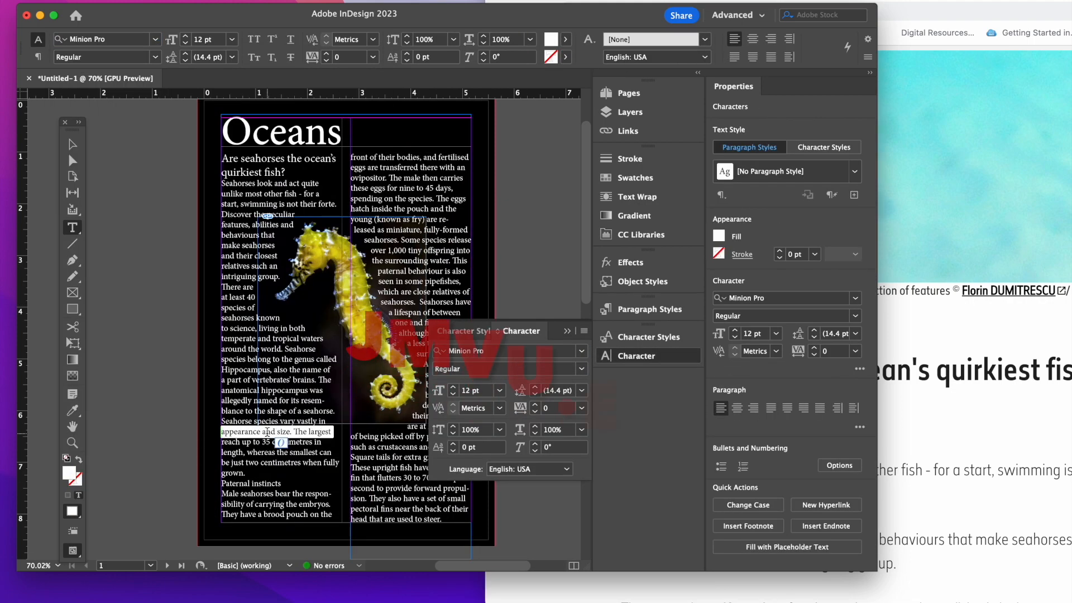
{"action": "left_click_drag", "start_coordinate": [334, 516], "coordinate": [221, 157]}
{"action": "left_click", "coordinate": [500, 408]}
{"action": "left_click", "coordinate": [486, 424]}
{"action": "left_click", "coordinate": [259, 304]}
Step: Insert a blank line between the "Are seahorses the ocean's quirkiest fish?" heading and the body text
{"action": "left_click", "coordinate": [73, 144]}
{"action": "left_click", "coordinate": [73, 228]}
{"action": "left_click", "coordinate": [286, 172]}
{"action": "key", "text": "Return"}
{"action": "left_click_drag", "start_coordinate": [333, 516], "coordinate": [222, 194]}
{"action": "left_click", "coordinate": [637, 357]}
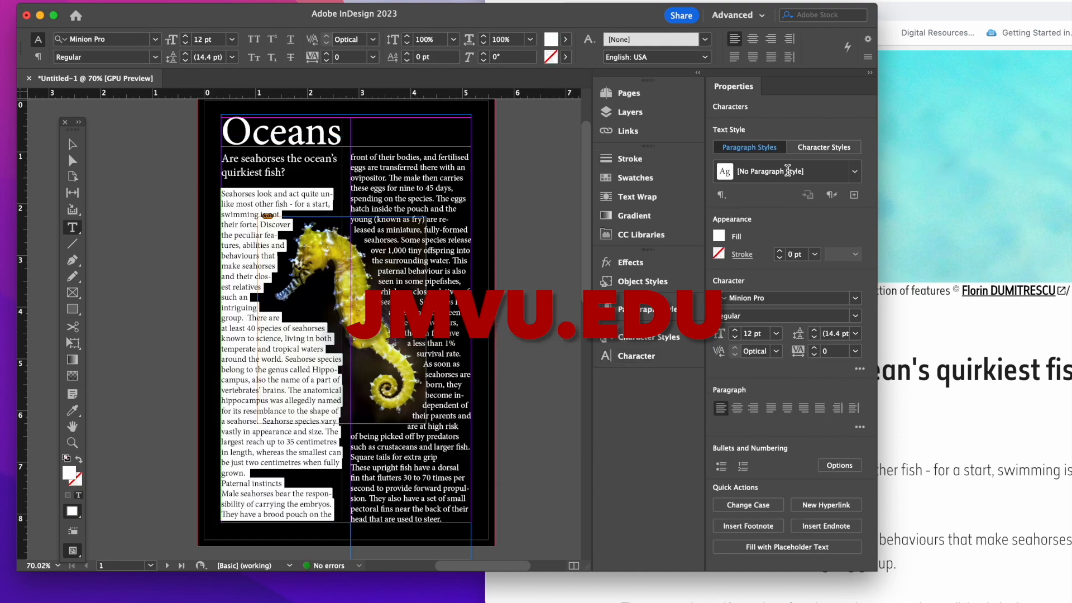
{"action": "left_click", "coordinate": [536, 178]}
Step: Apply the left column's Optical kerning to all the text in the right column
{"action": "left_click_drag", "start_coordinate": [442, 520], "coordinate": [351, 157]}
{"action": "scroll", "coordinate": [560, 160], "scroll_direction": "down", "scroll_amount": 4}
{"action": "scroll", "coordinate": [551, 157], "scroll_direction": "up", "scroll_amount": 4}
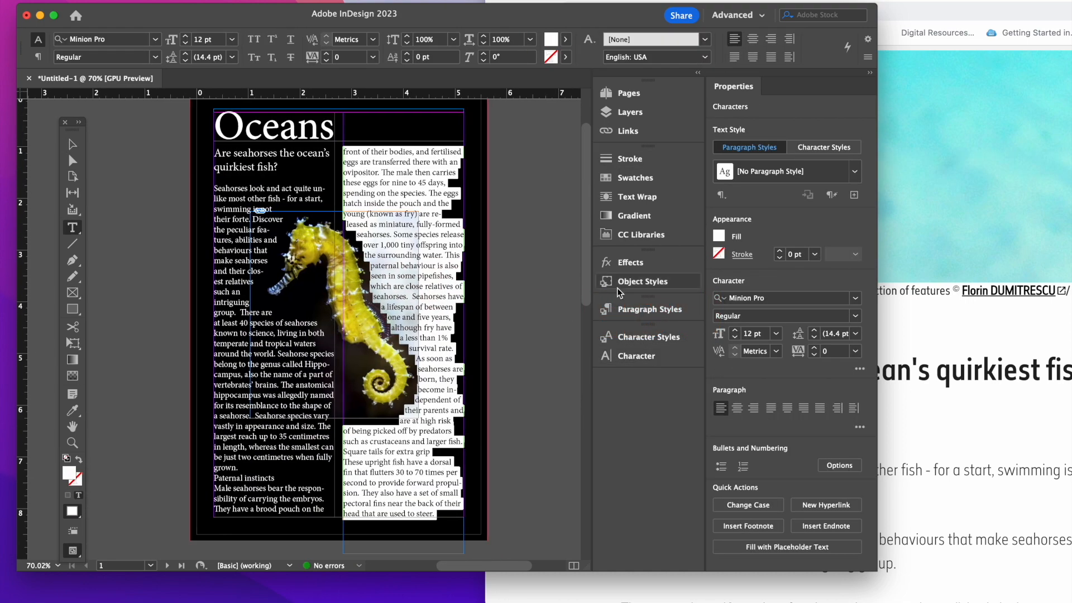
{"action": "left_click", "coordinate": [397, 265]}
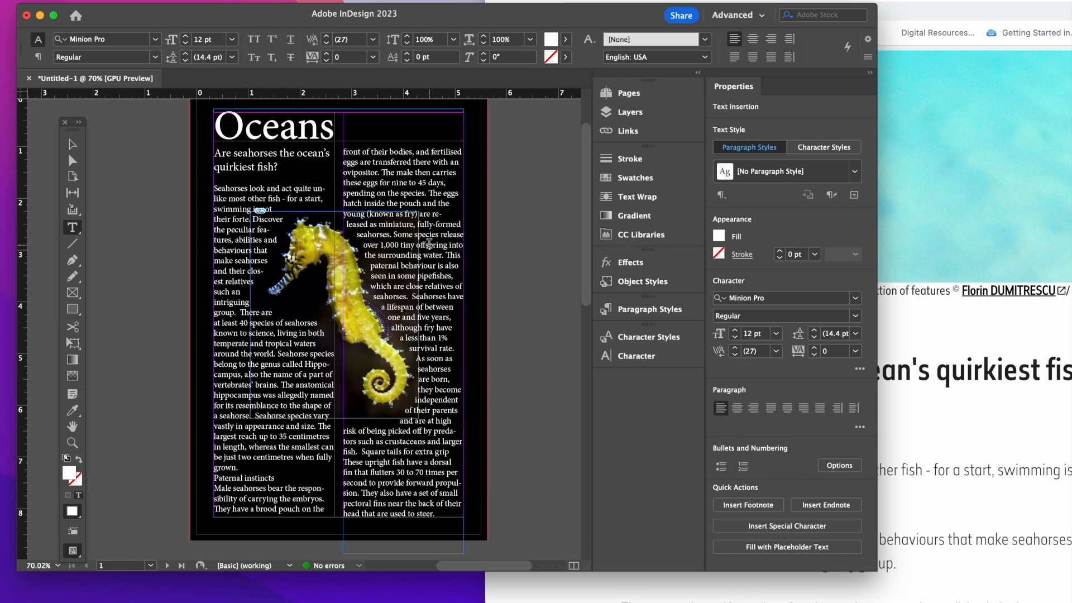
Step: Delete one character at the start of a line low in the left column and select the frame by the Oceans title
{"action": "left_click_drag", "start_coordinate": [283, 167], "coordinate": [443, 489]}
{"action": "scroll", "coordinate": [443, 488], "scroll_direction": "up", "scroll_amount": 10}
{"action": "left_click", "coordinate": [218, 447]}
{"action": "key", "text": "BackSpace"}
{"action": "scroll", "coordinate": [251, 391], "scroll_direction": "up", "scroll_amount": 1}
{"action": "left_click", "coordinate": [73, 145]}
{"action": "left_click", "coordinate": [339, 129]}
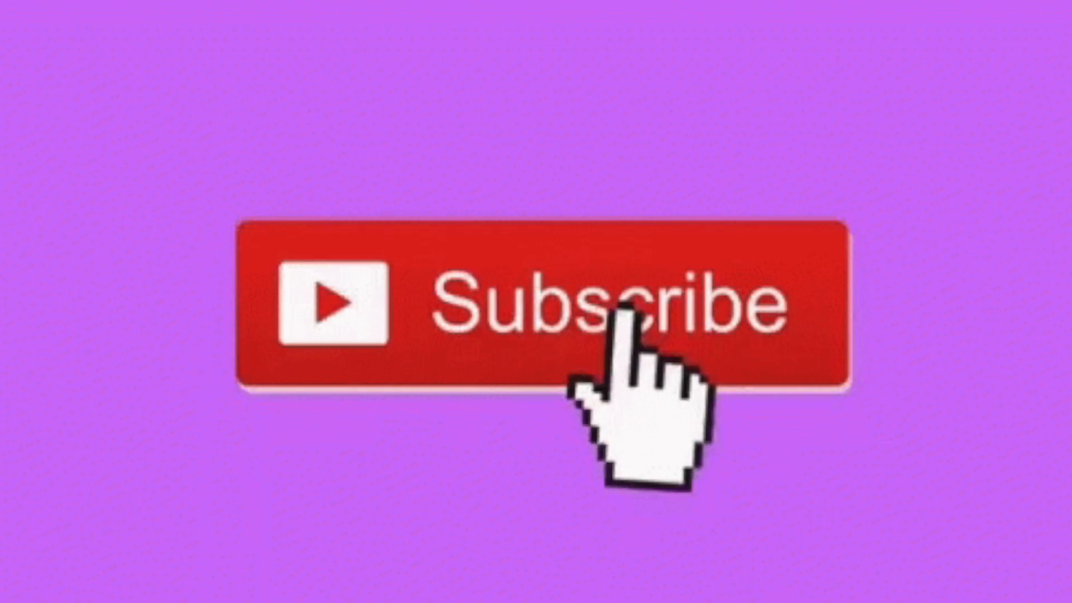